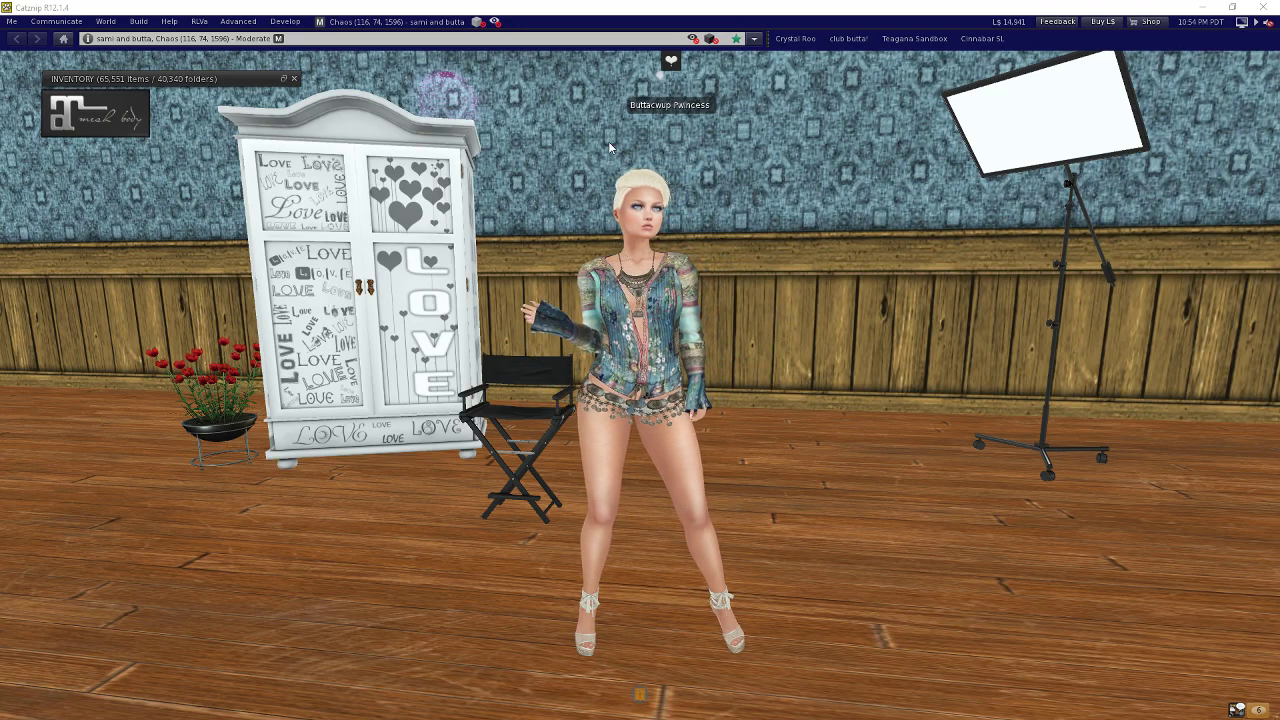
- Create a new folder named Test Base Outfit inside the Base folder under #RLV in the inventory
double_click(124, 79)
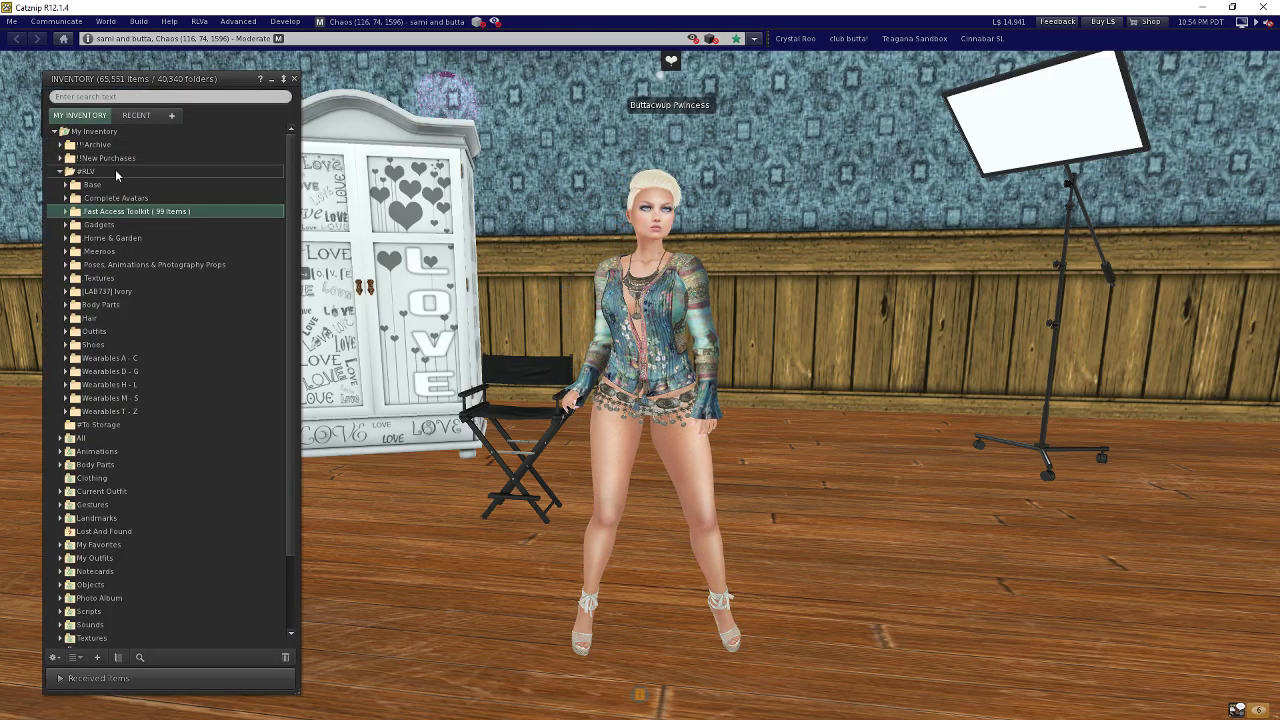
double_click(116, 174)
double_click(118, 173)
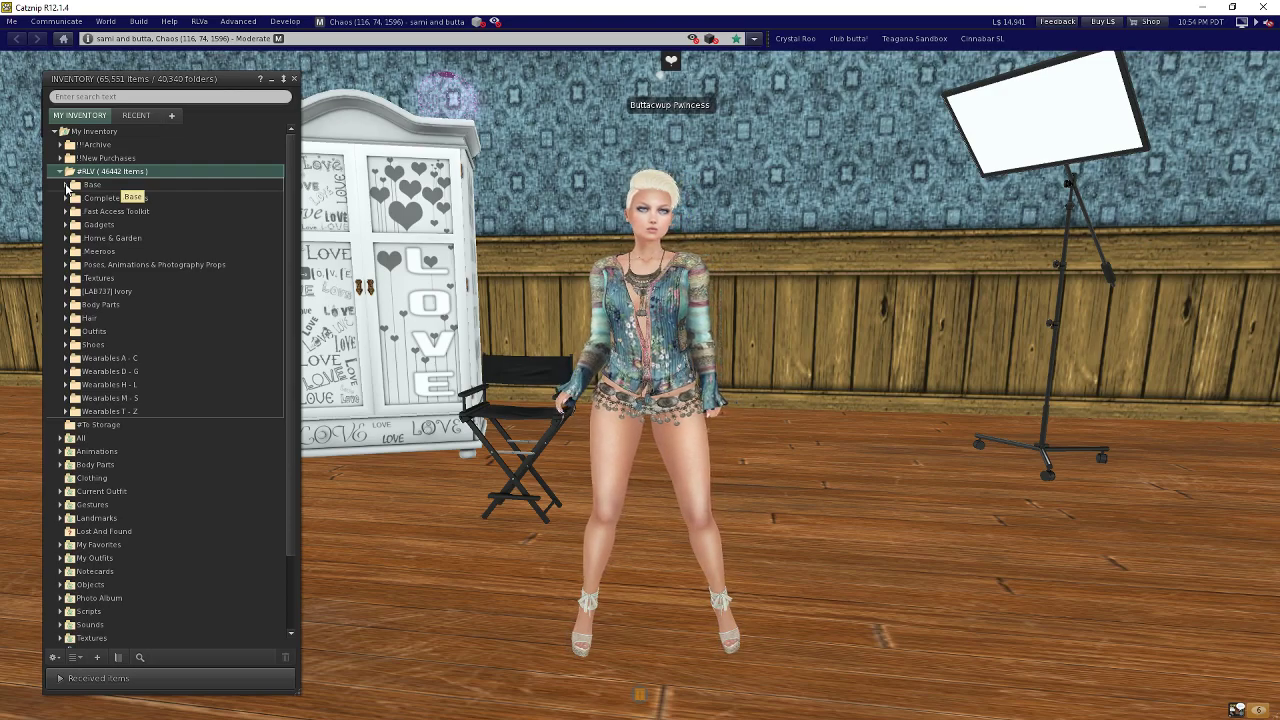
left_click(66, 186)
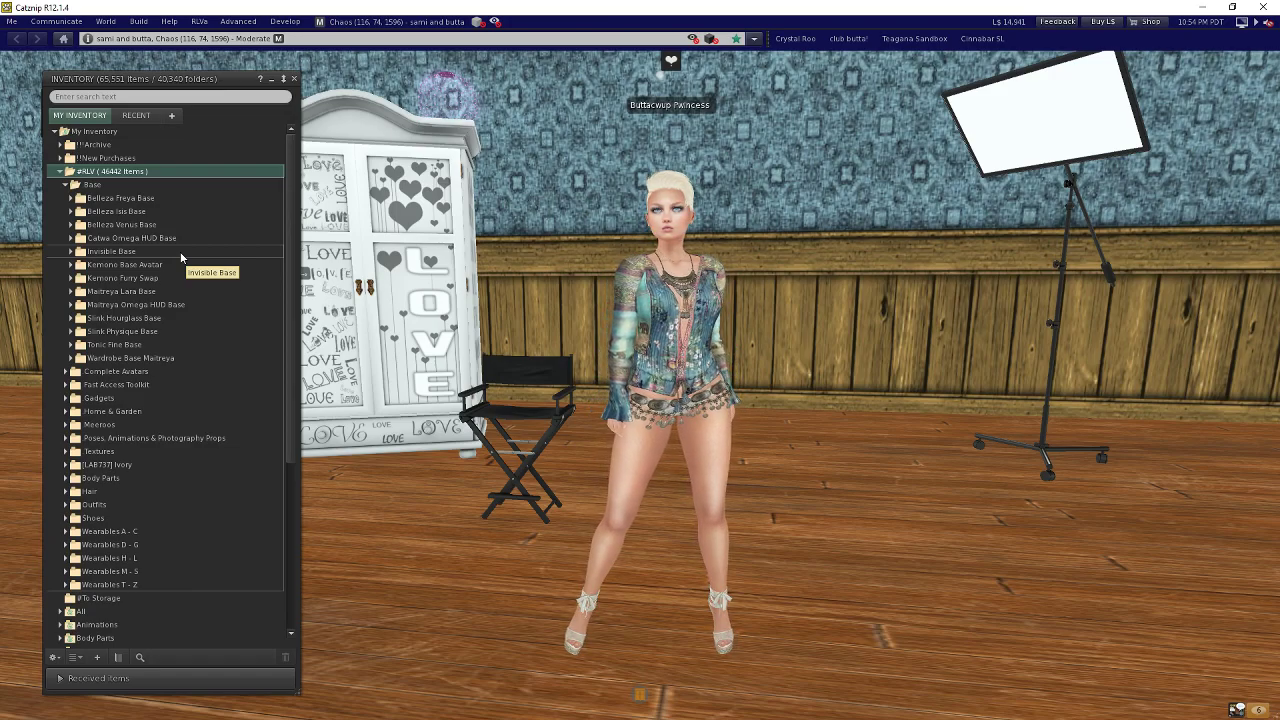
right_click(110, 185)
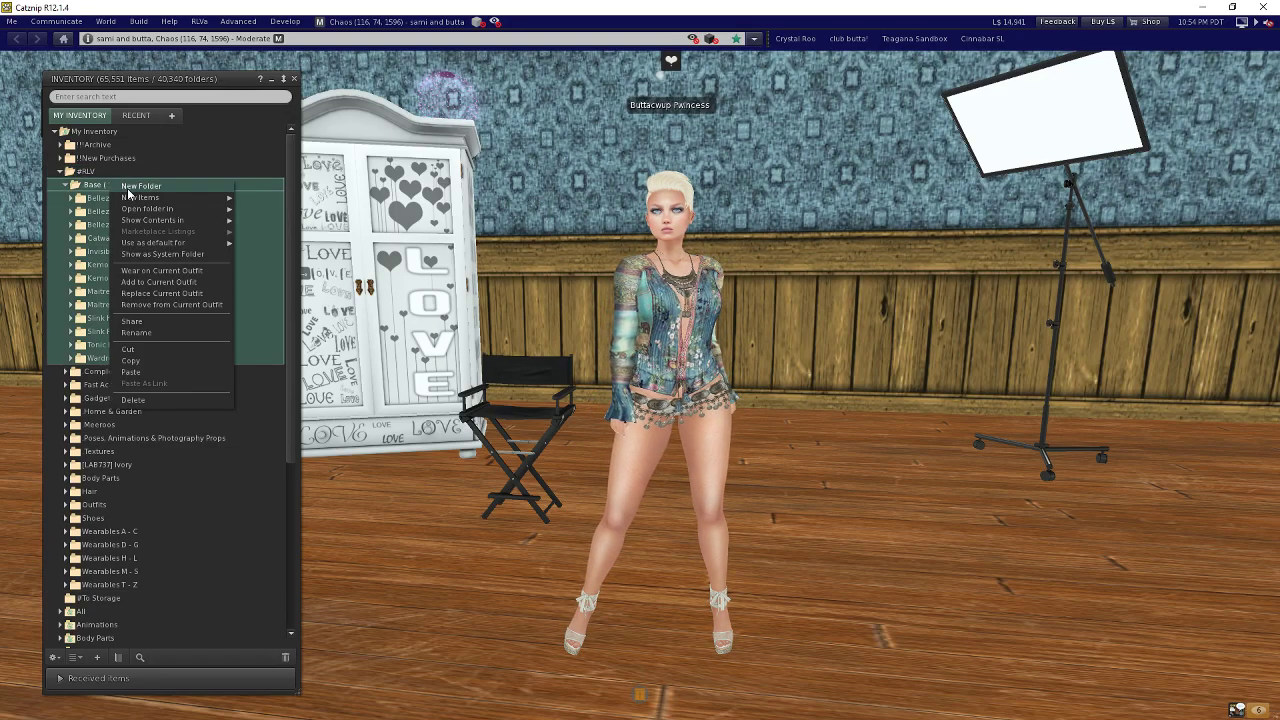
left_click(169, 188)
type("T")
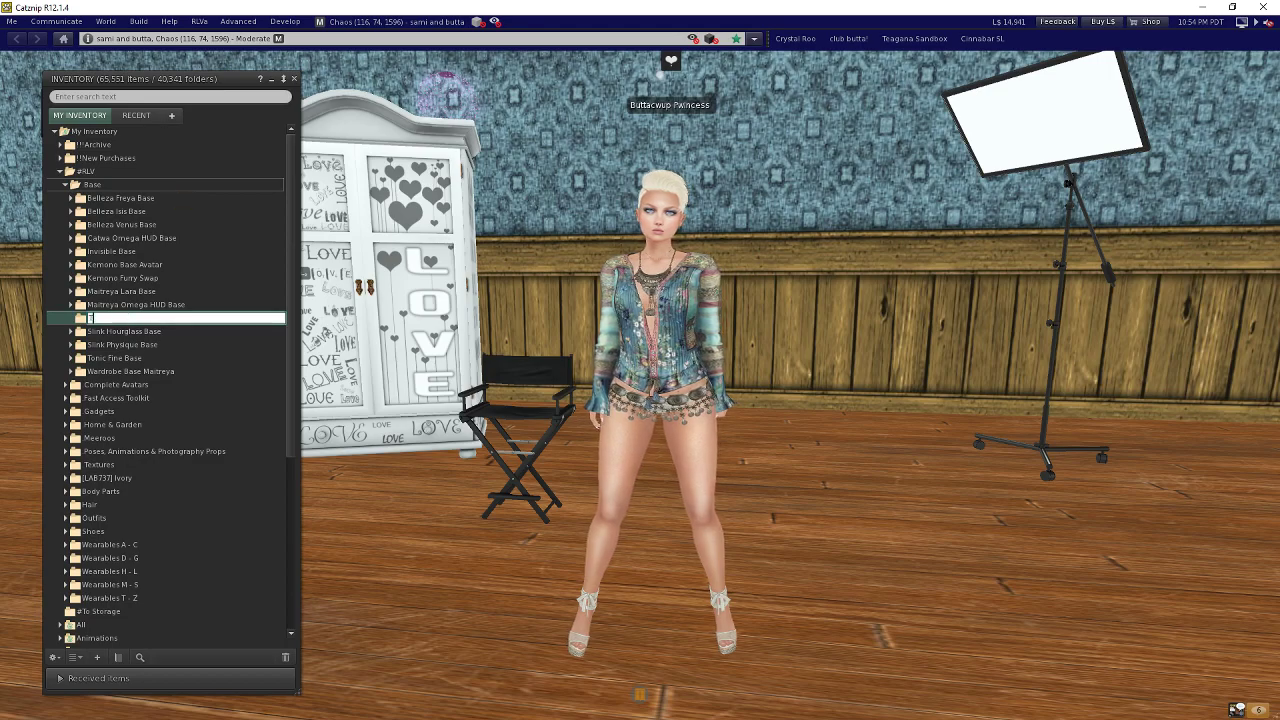
type("est Base Outfit")
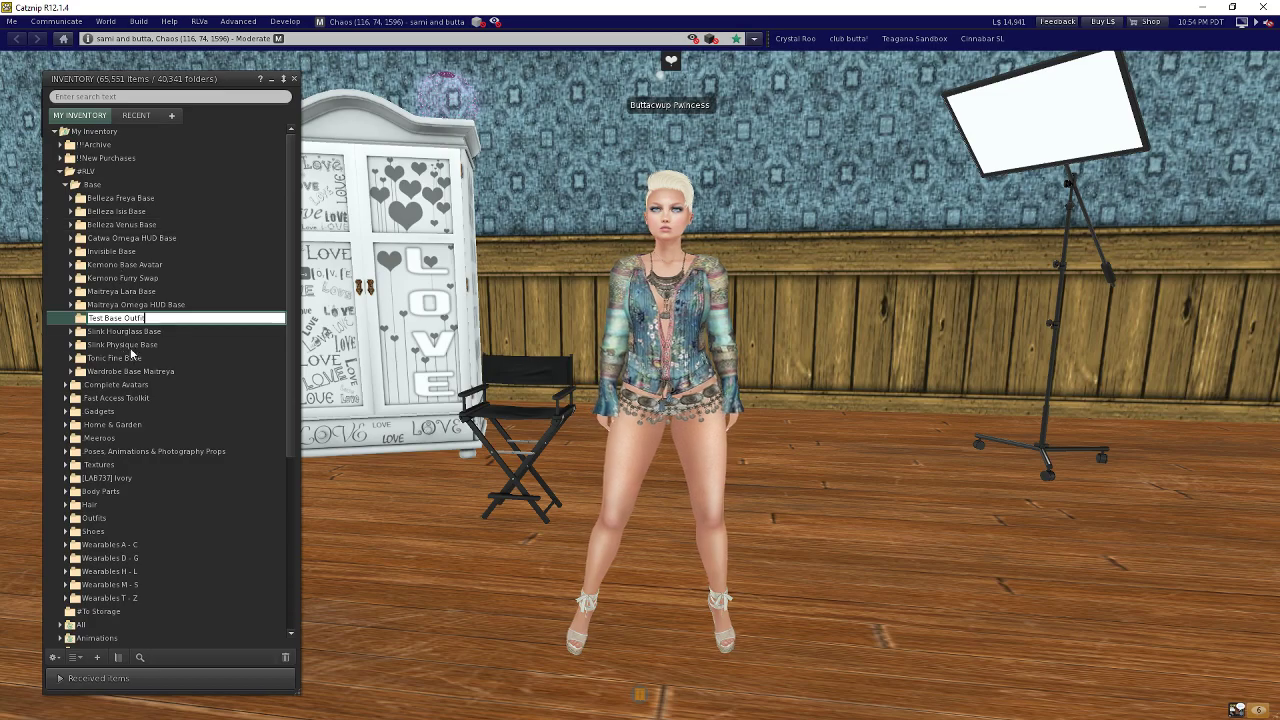
left_click_drag(152, 317, 84, 317)
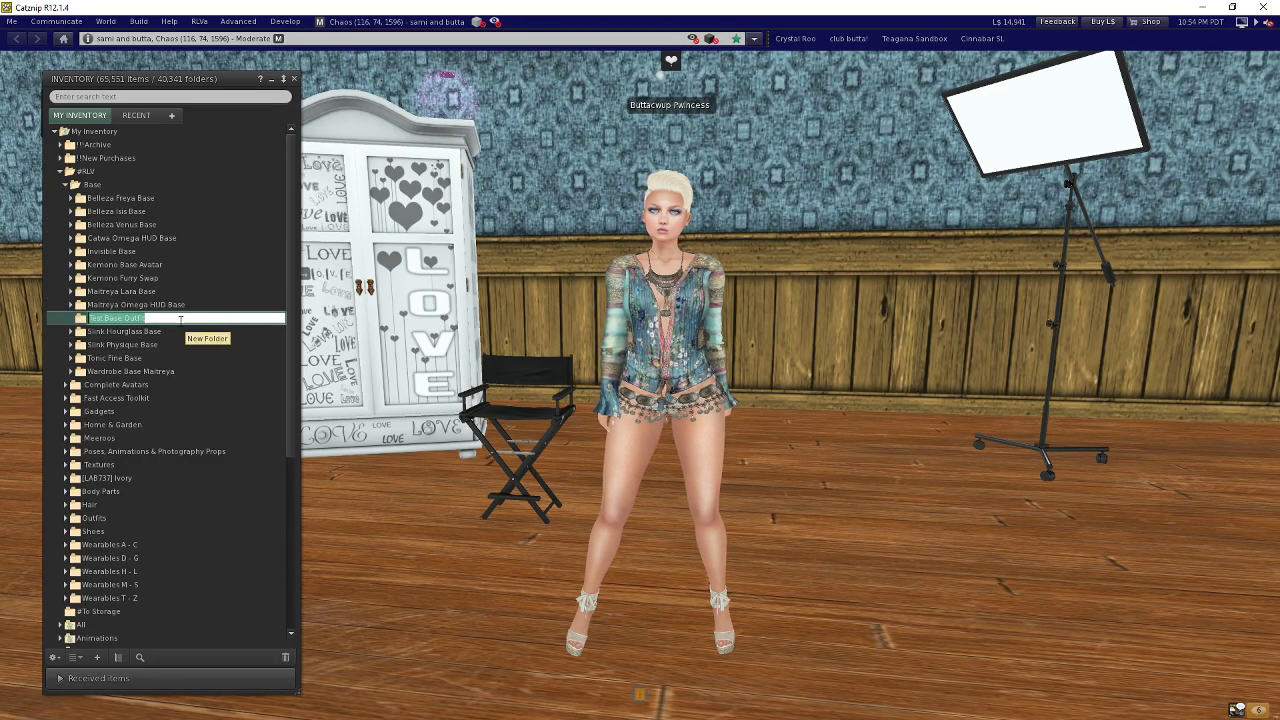
key("Return")
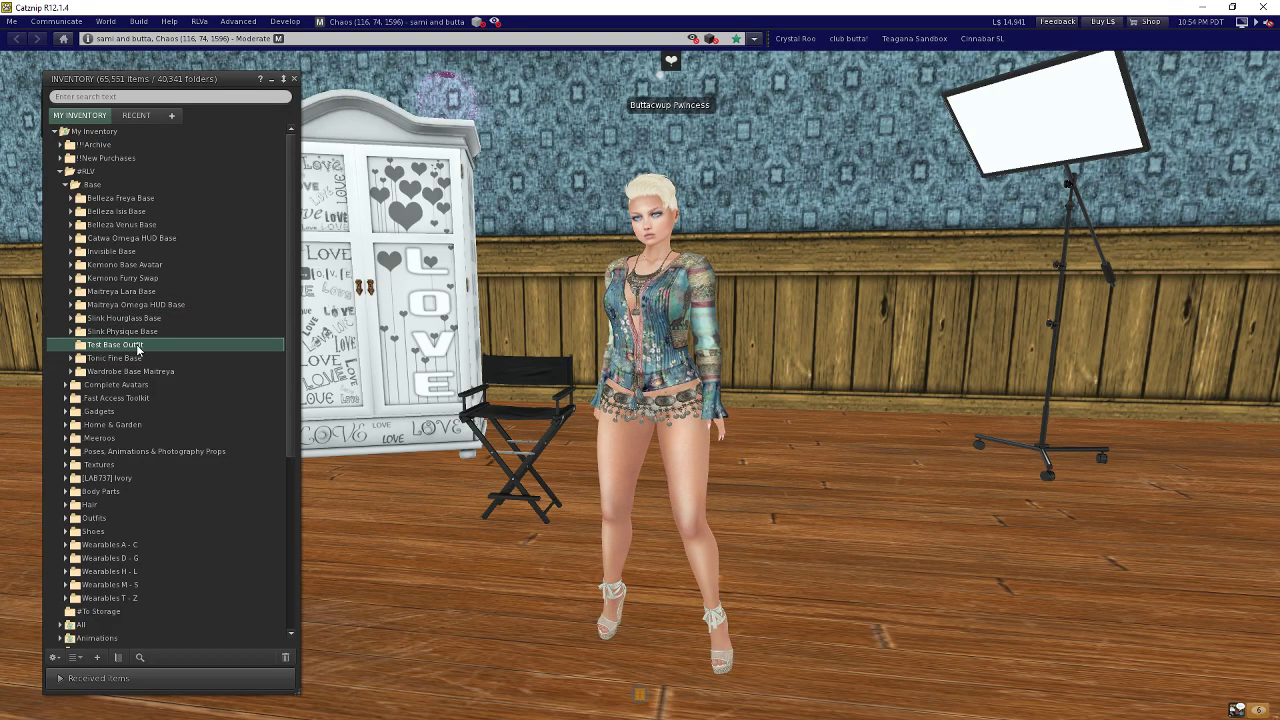
- In the Current Outfit folder, select the Maitreya body HUD, both Bento hands, feet and Lara body, plus the CATWA Lilly eyes and head
left_click(66, 186)
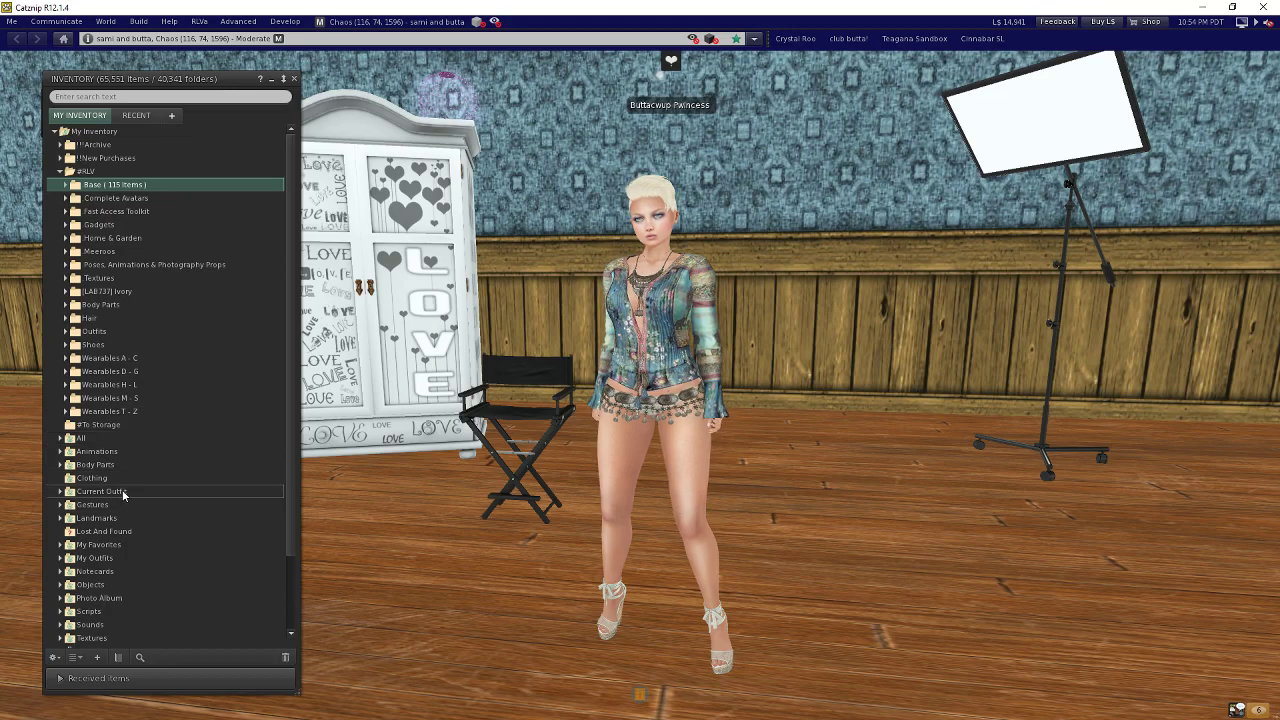
left_click(71, 494)
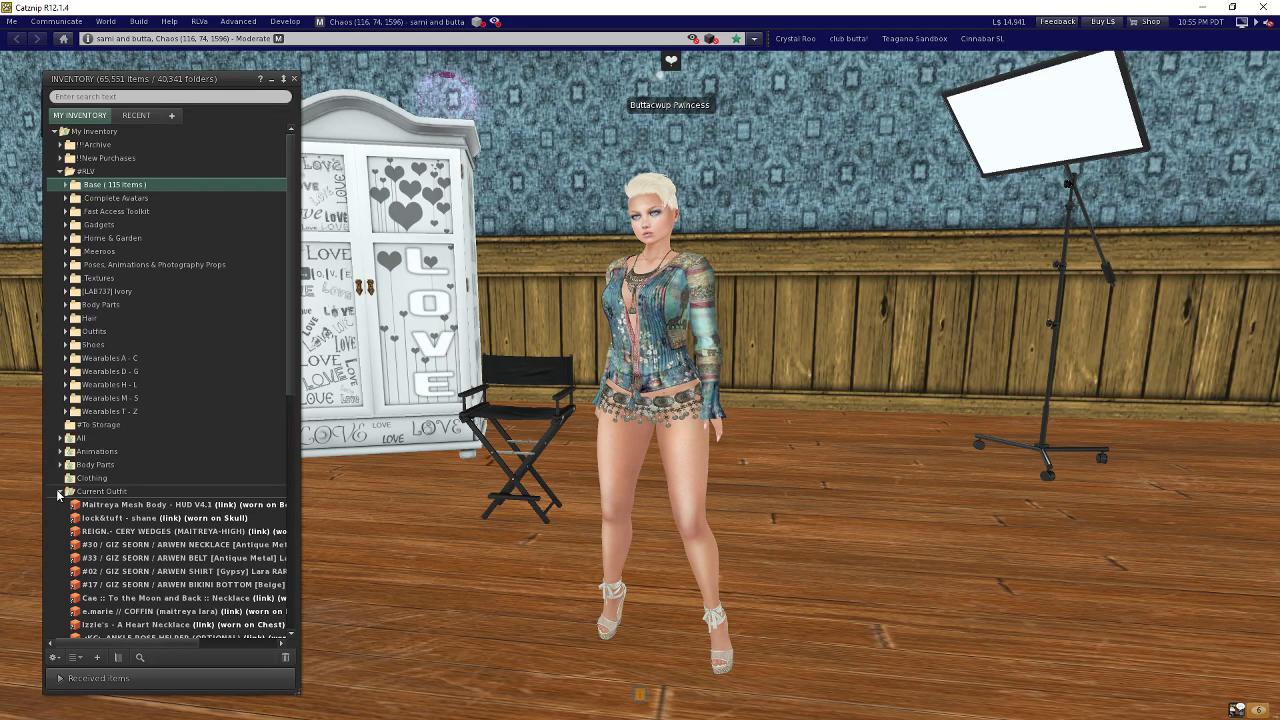
scroll(206, 471, "down", 5)
scroll(206, 474, "down", 4)
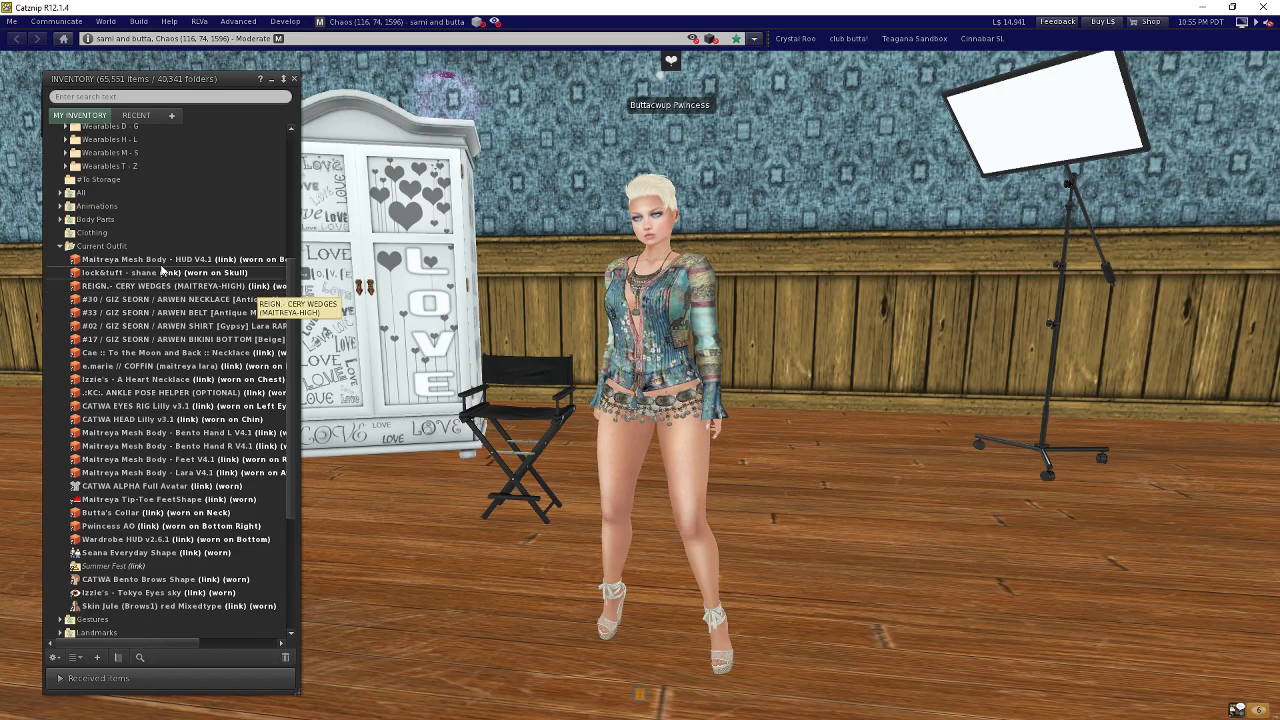
left_click(258, 260)
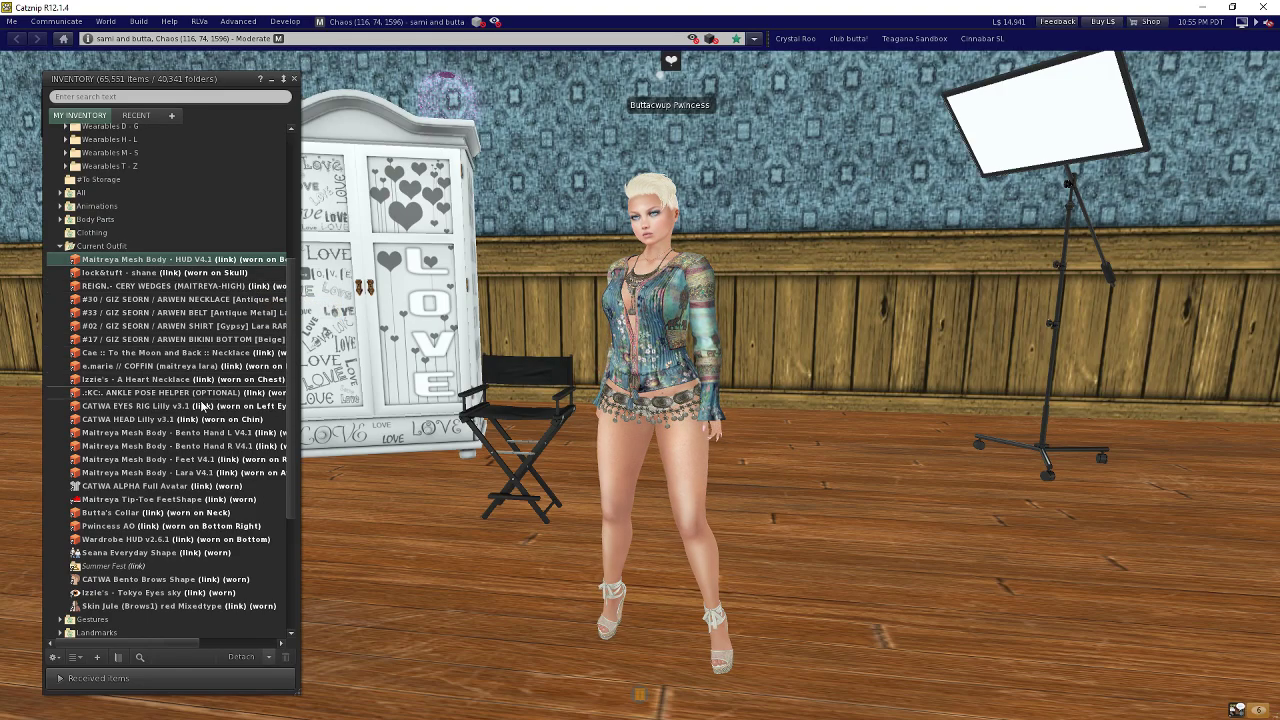
left_click(108, 420, "ctrl")
left_click(109, 433, "ctrl")
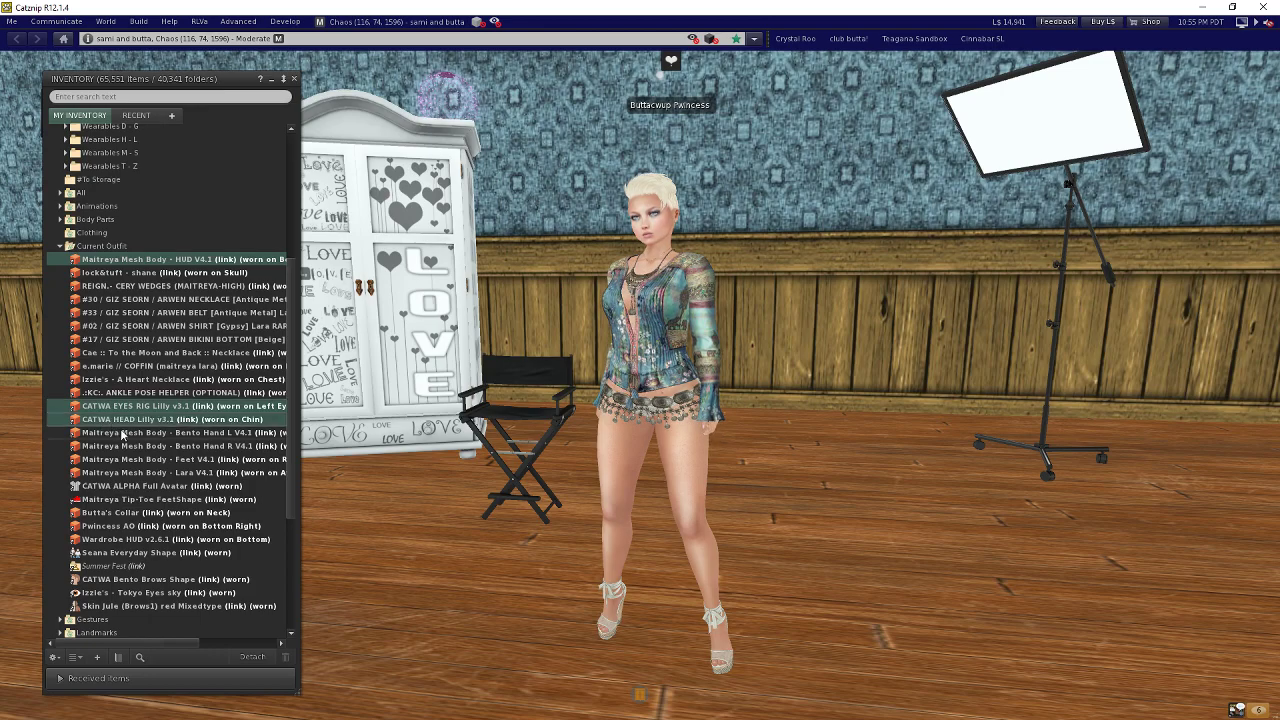
left_click(110, 446, "ctrl")
left_click(112, 460, "ctrl")
left_click(106, 471, "ctrl")
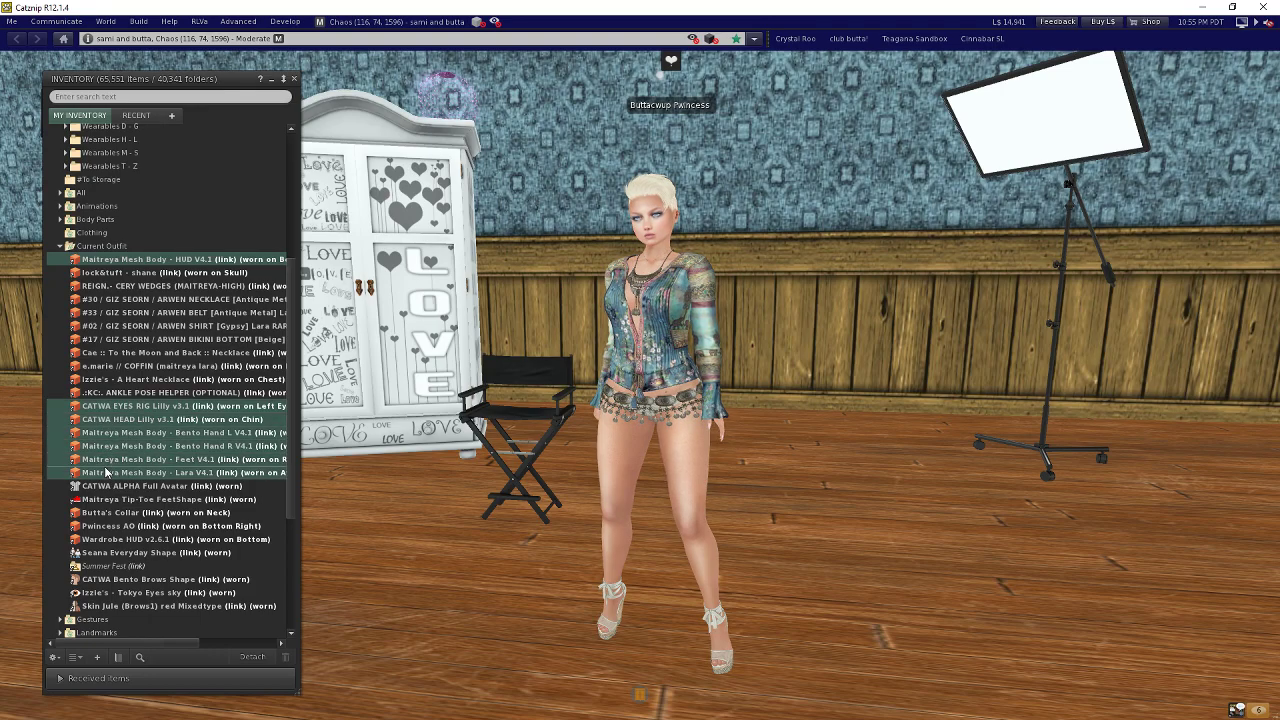
- Extend the selection with the CATWA alpha, tip-toe feet shape, everyday shape, skin, Tokyo eyes, Bento brows shape, coffin nails and two standalone necklaces, and copy it
left_click(114, 488, "ctrl")
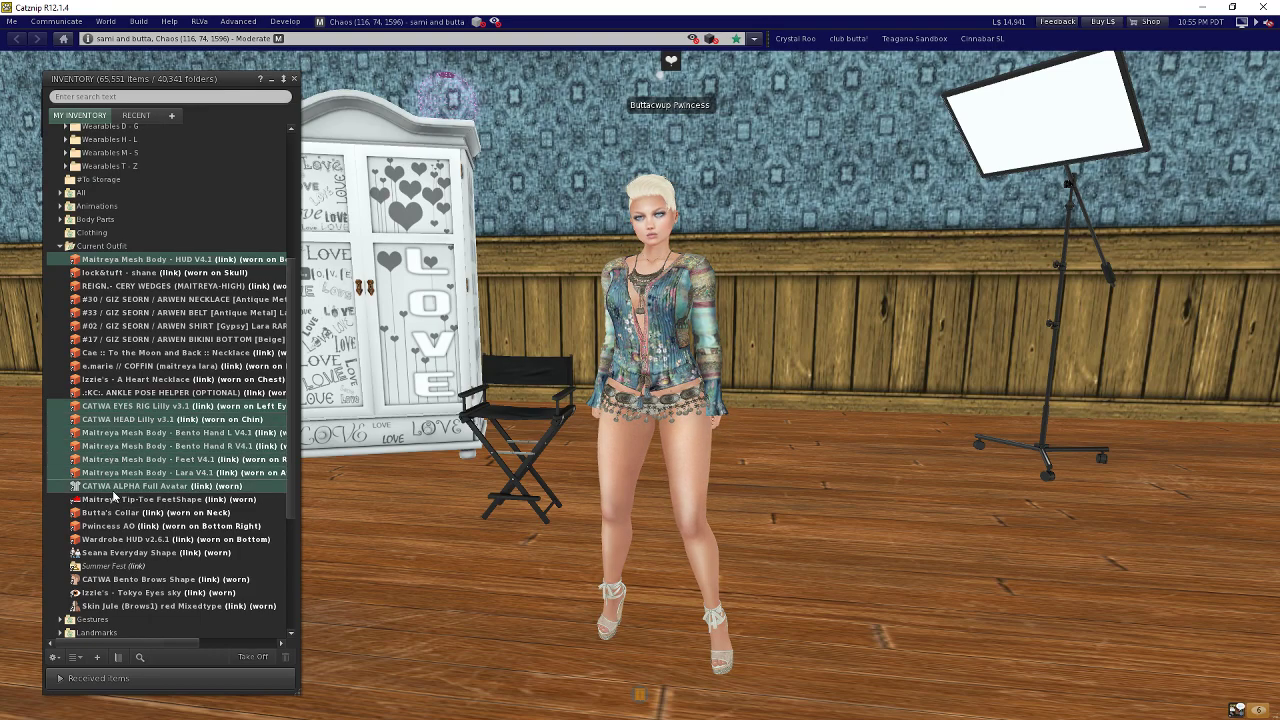
left_click(119, 499, "ctrl")
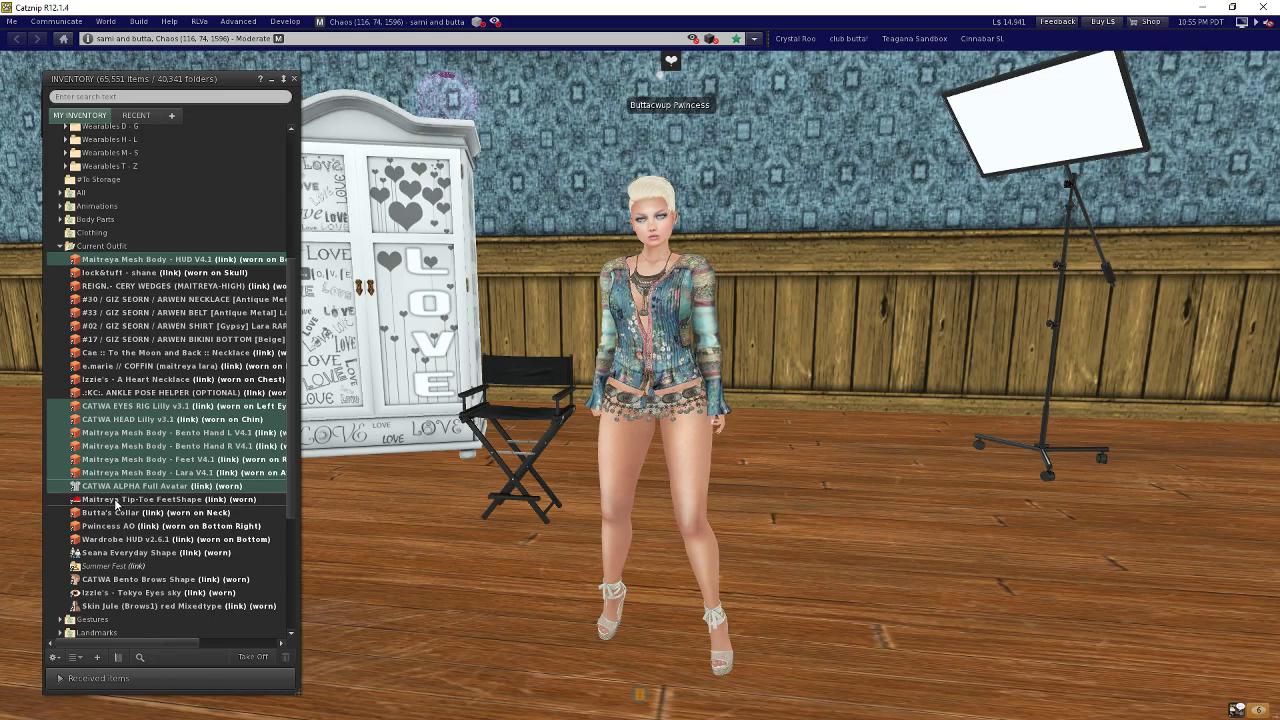
left_click(110, 500, "ctrl")
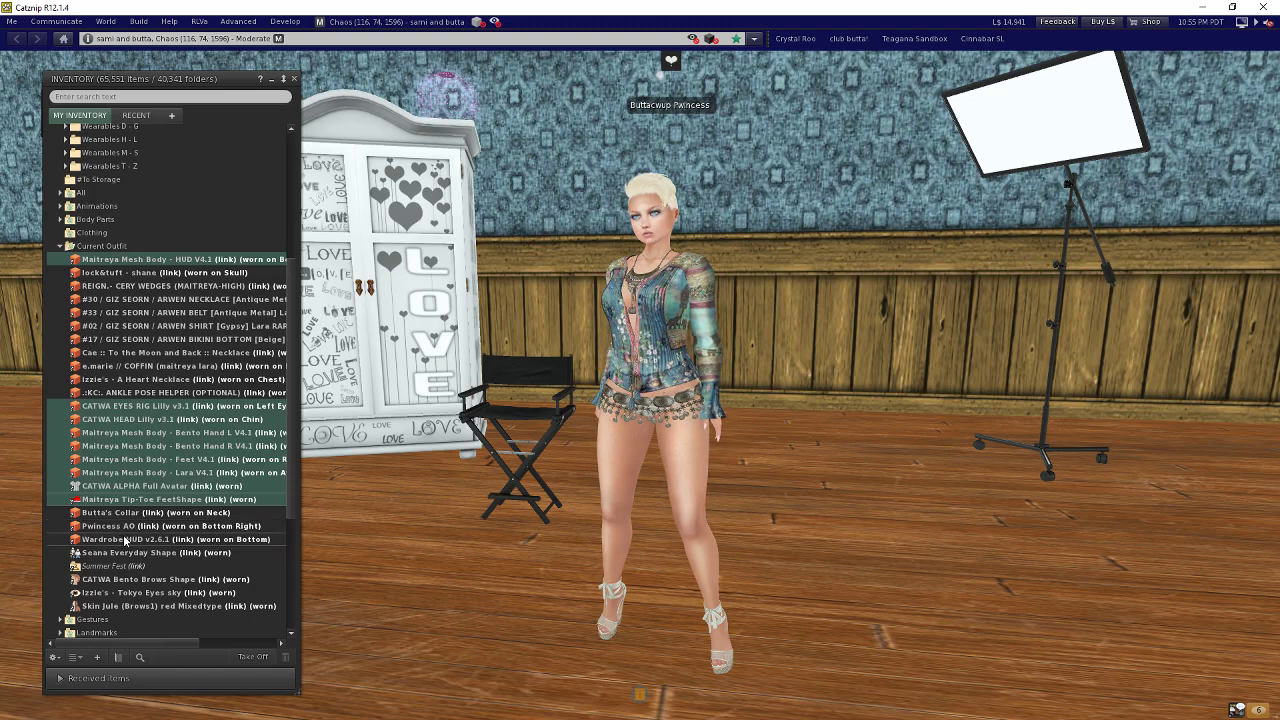
left_click(105, 553, "ctrl")
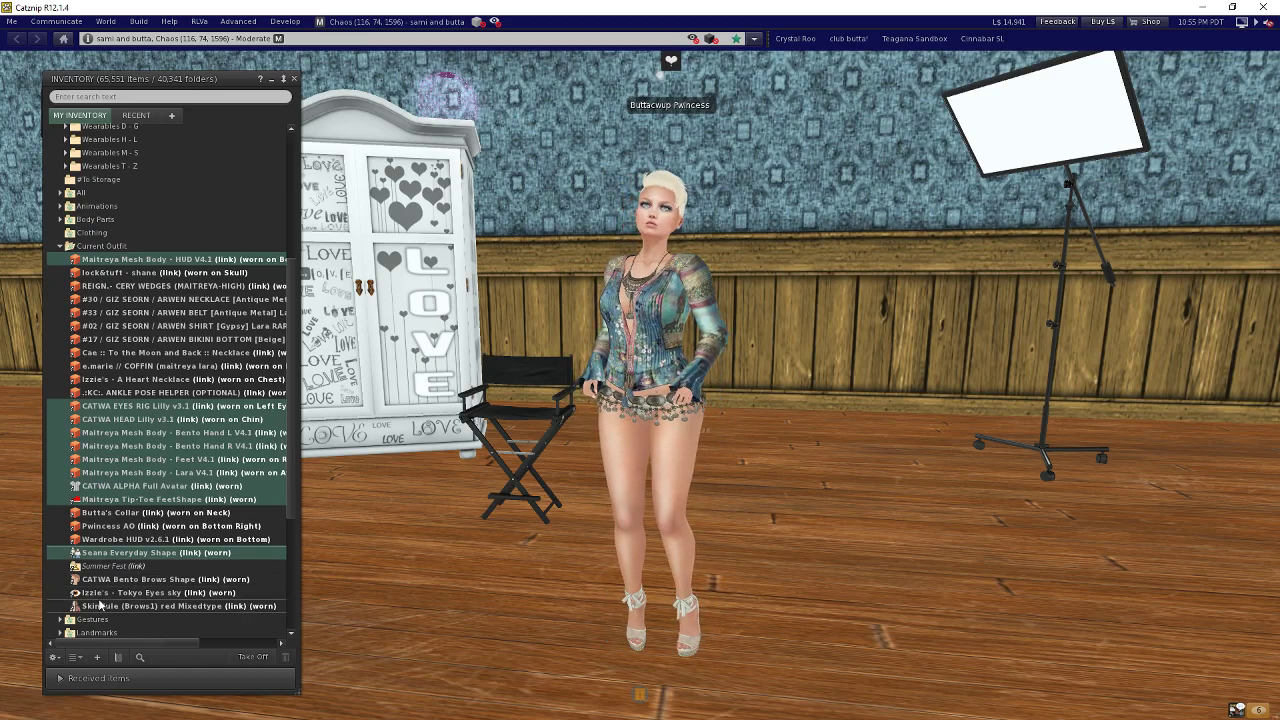
left_click(101, 606, "ctrl")
left_click(101, 593, "ctrl")
left_click(113, 580, "ctrl")
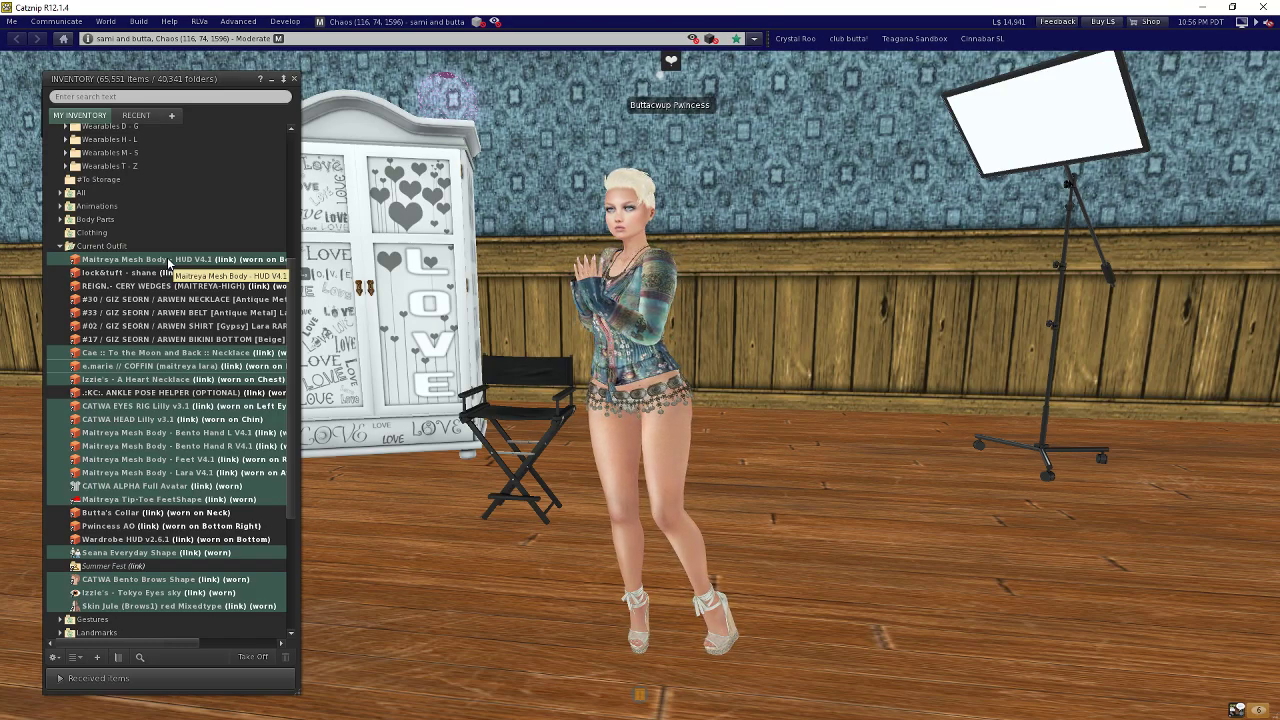
right_click(168, 262)
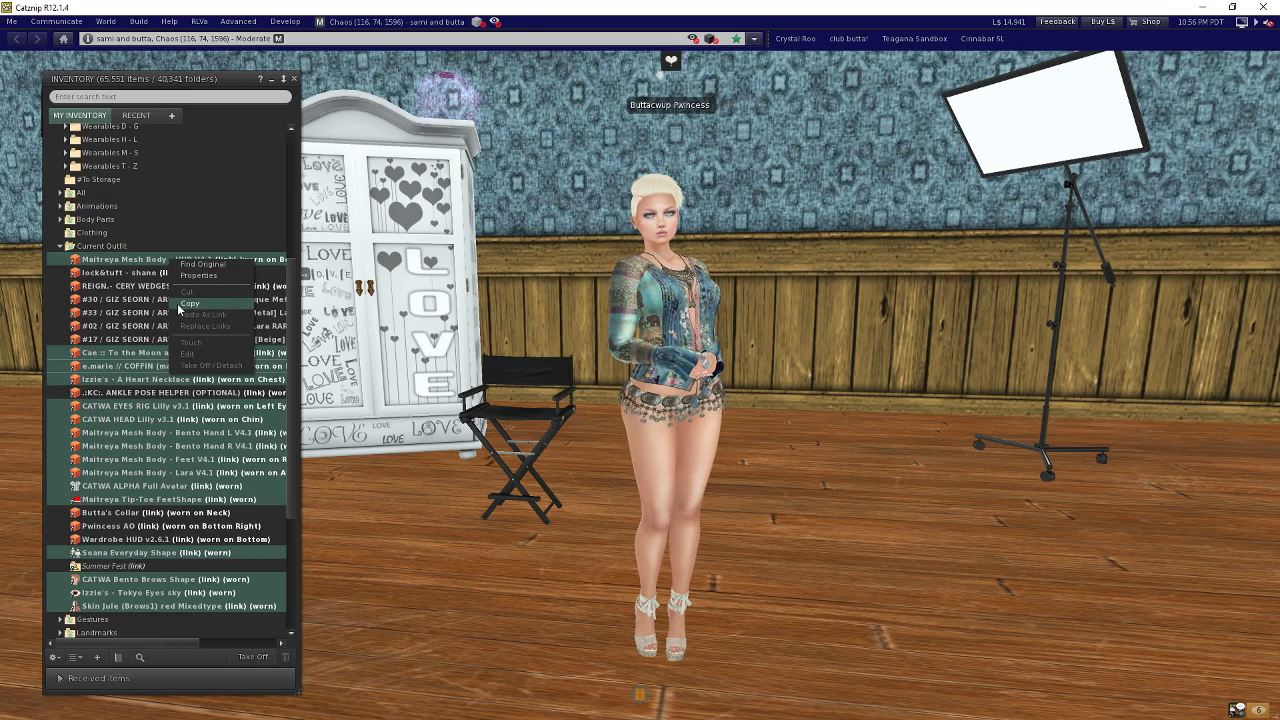
left_click(189, 307)
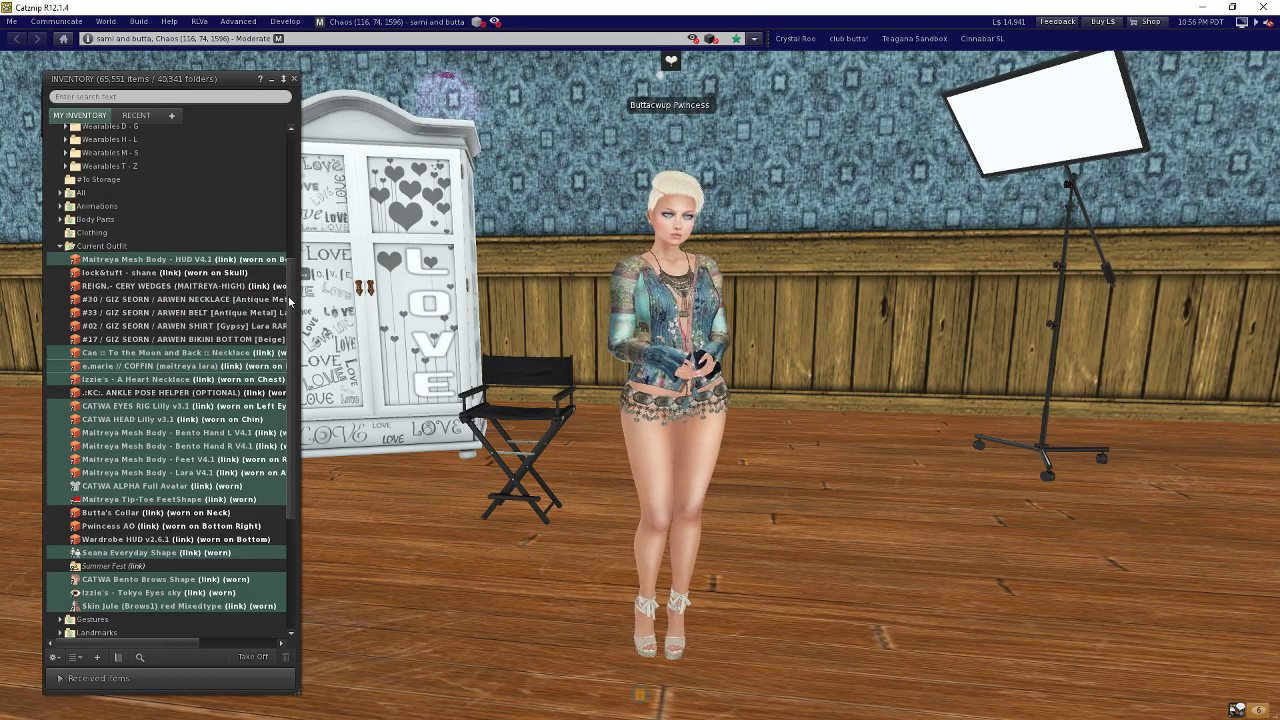
- Paste the copied outfit links into the Test Base Outfit folder under Base and expand it to show its contents
scroll(294, 279, "up", 1)
scroll(280, 174, "up", 5)
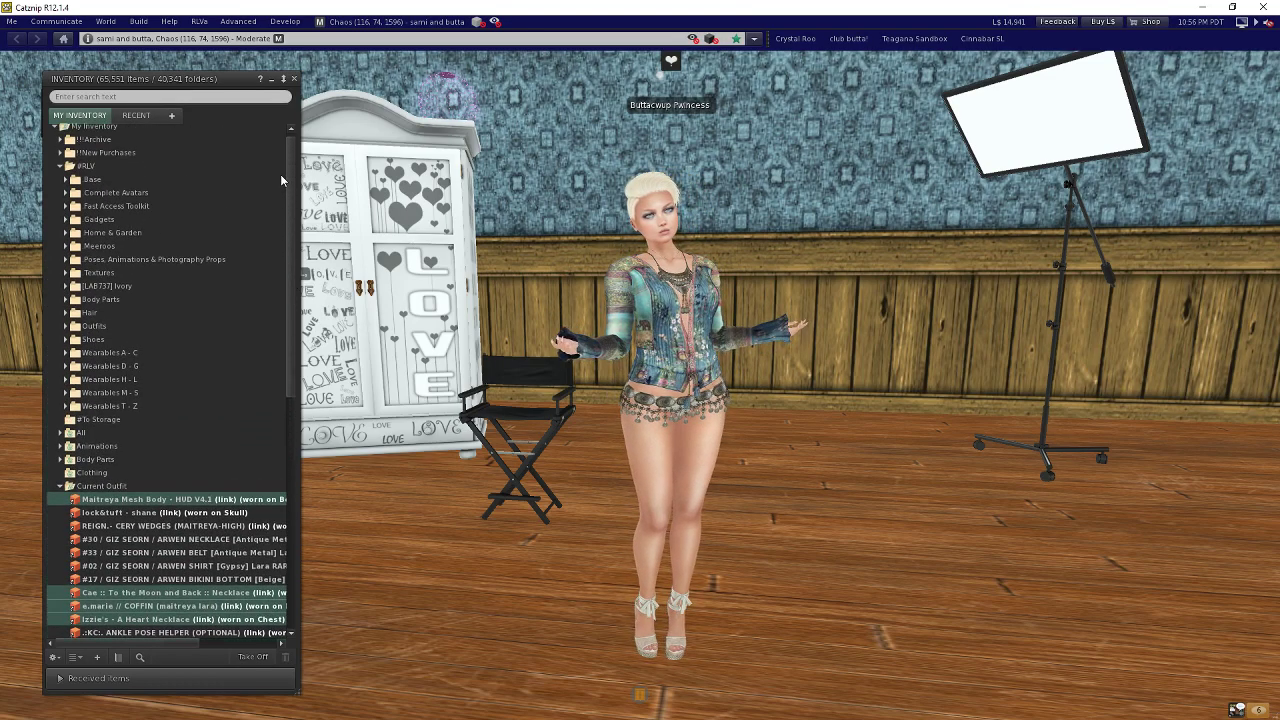
left_click(66, 185)
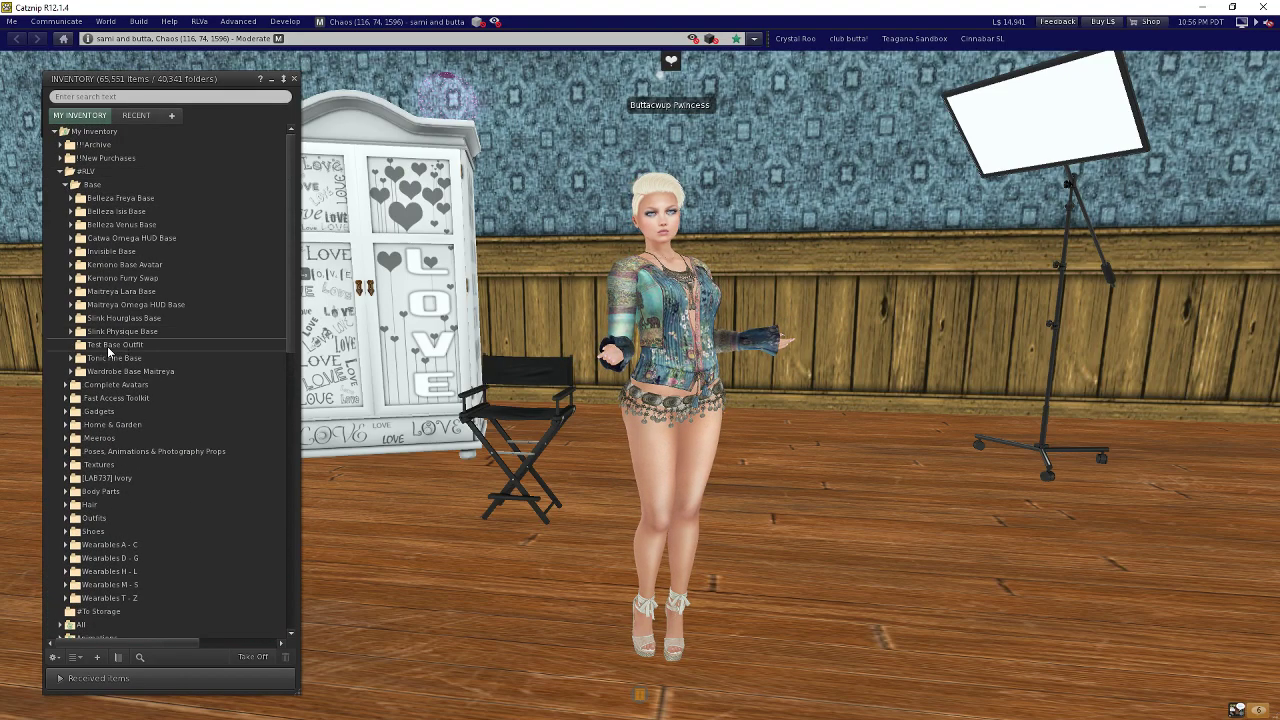
left_click(108, 346)
right_click(109, 347)
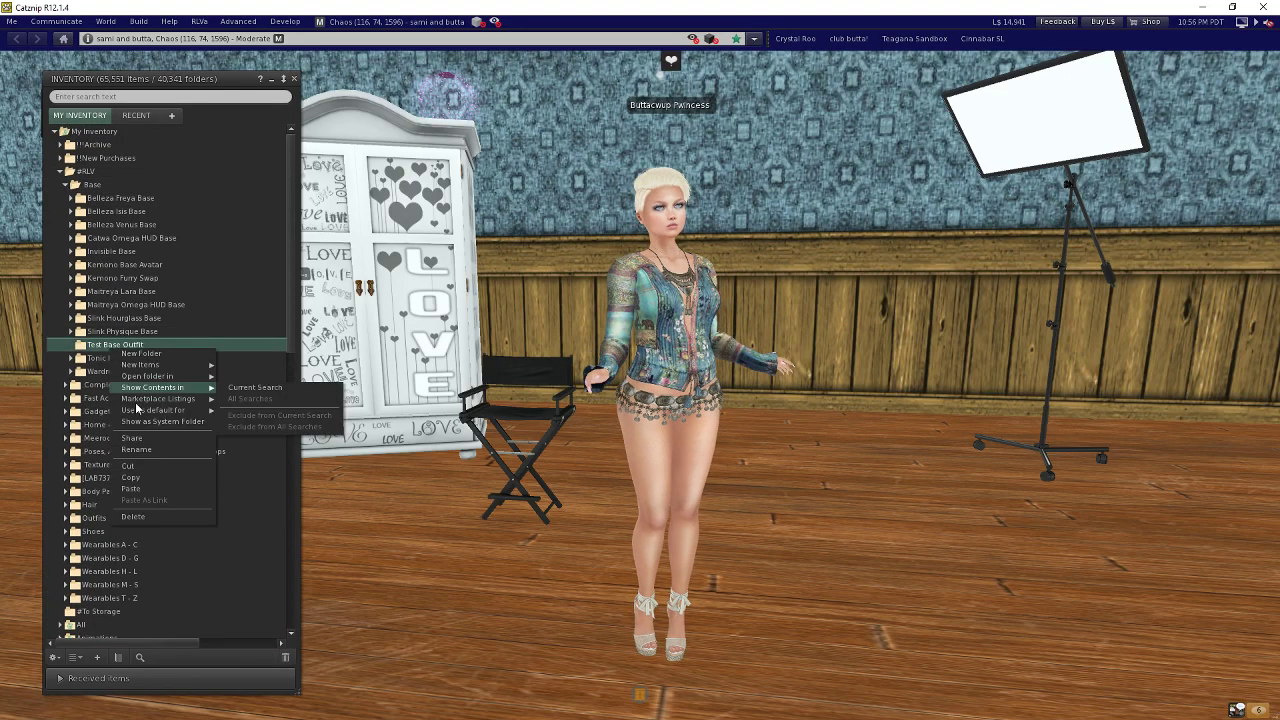
left_click(143, 489)
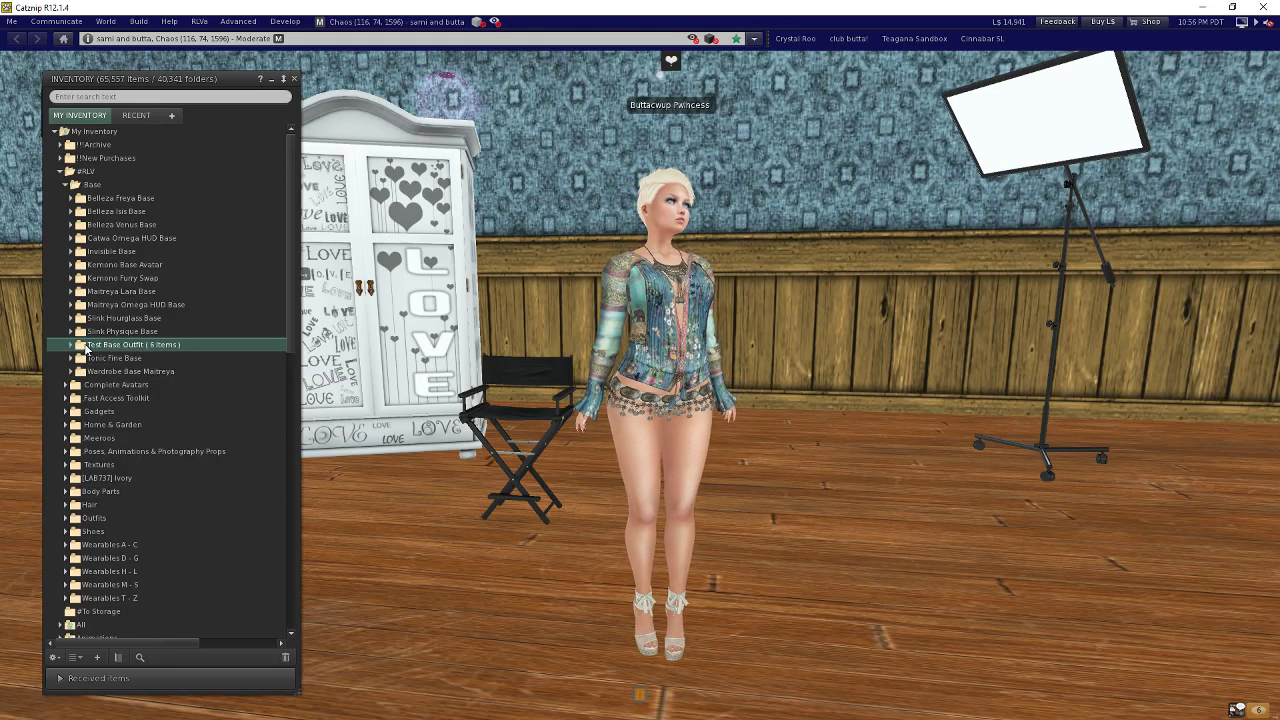
left_click(71, 345)
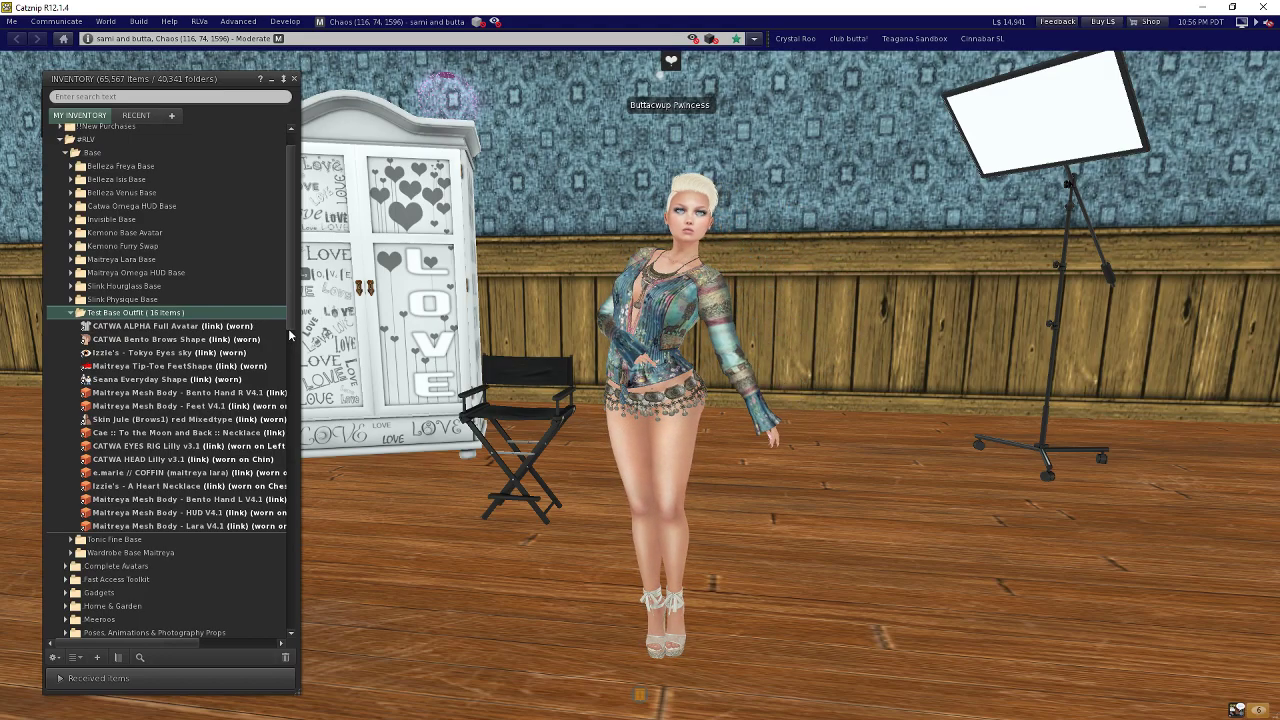
- Switch to the Wardrobe web page and load the Maitreya Lara Base picture into a new image upload
key("alt+Tab")
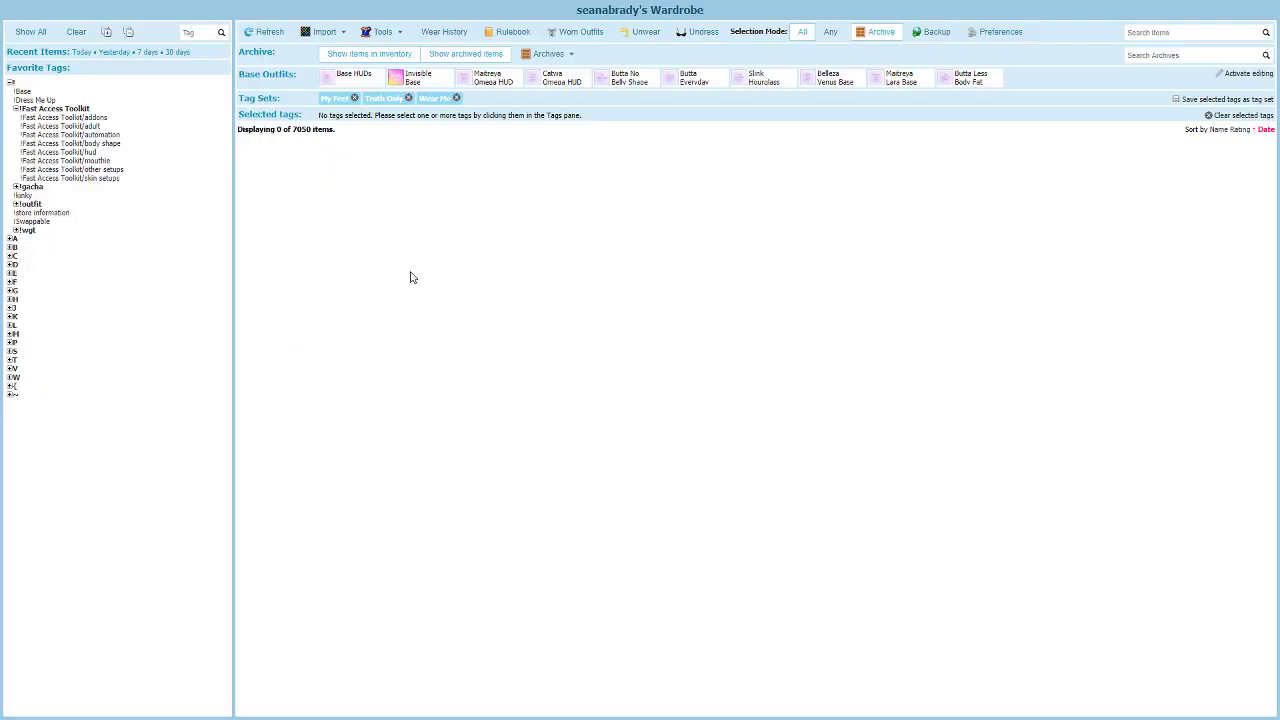
left_click(325, 32)
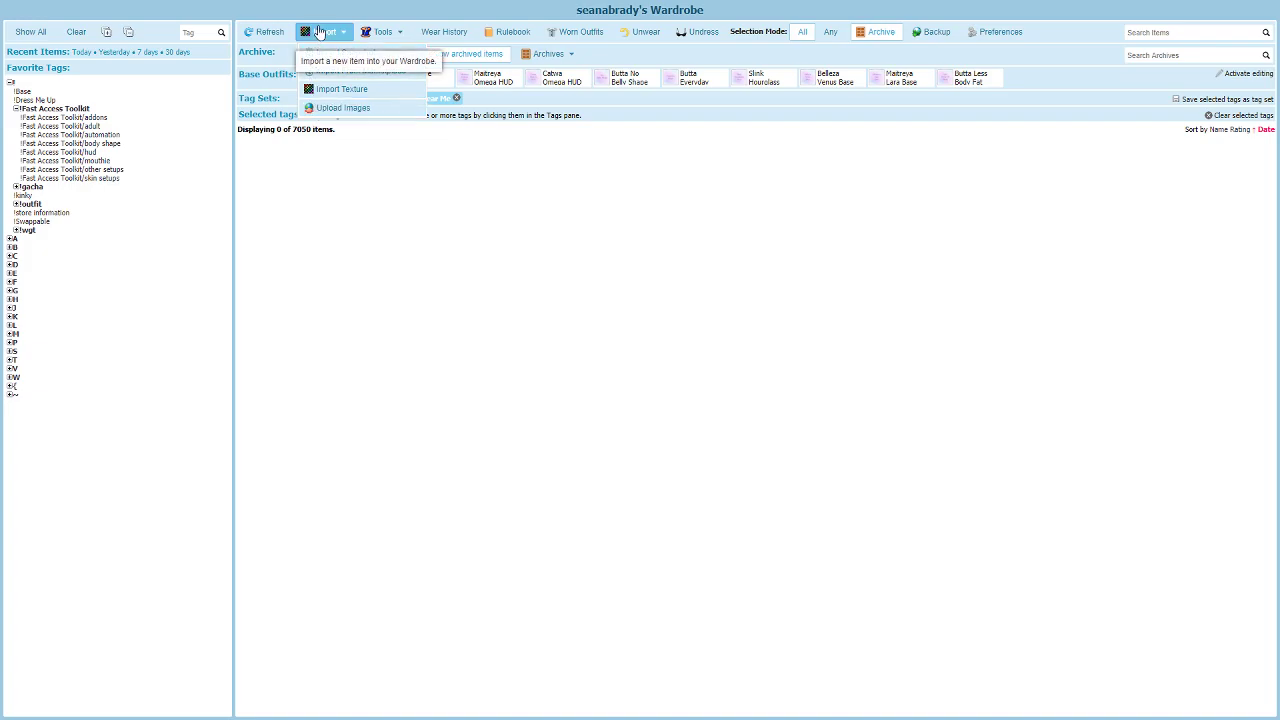
left_click(341, 108)
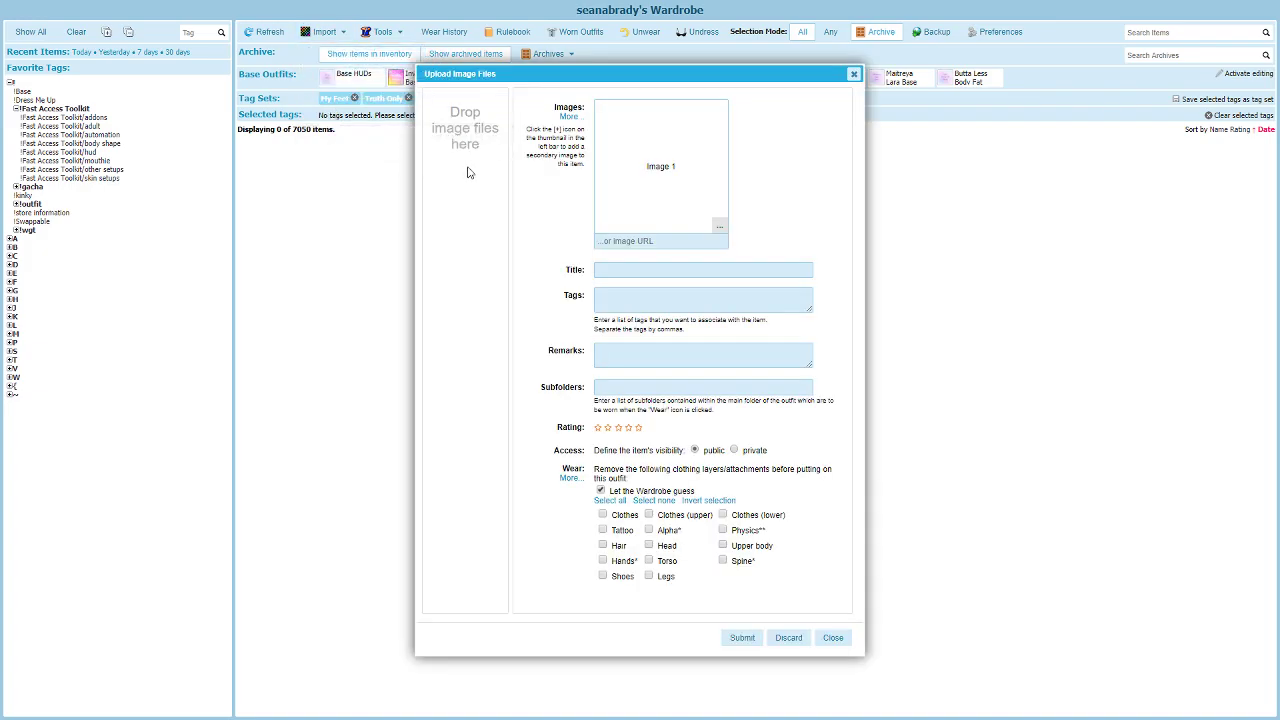
left_click(647, 187)
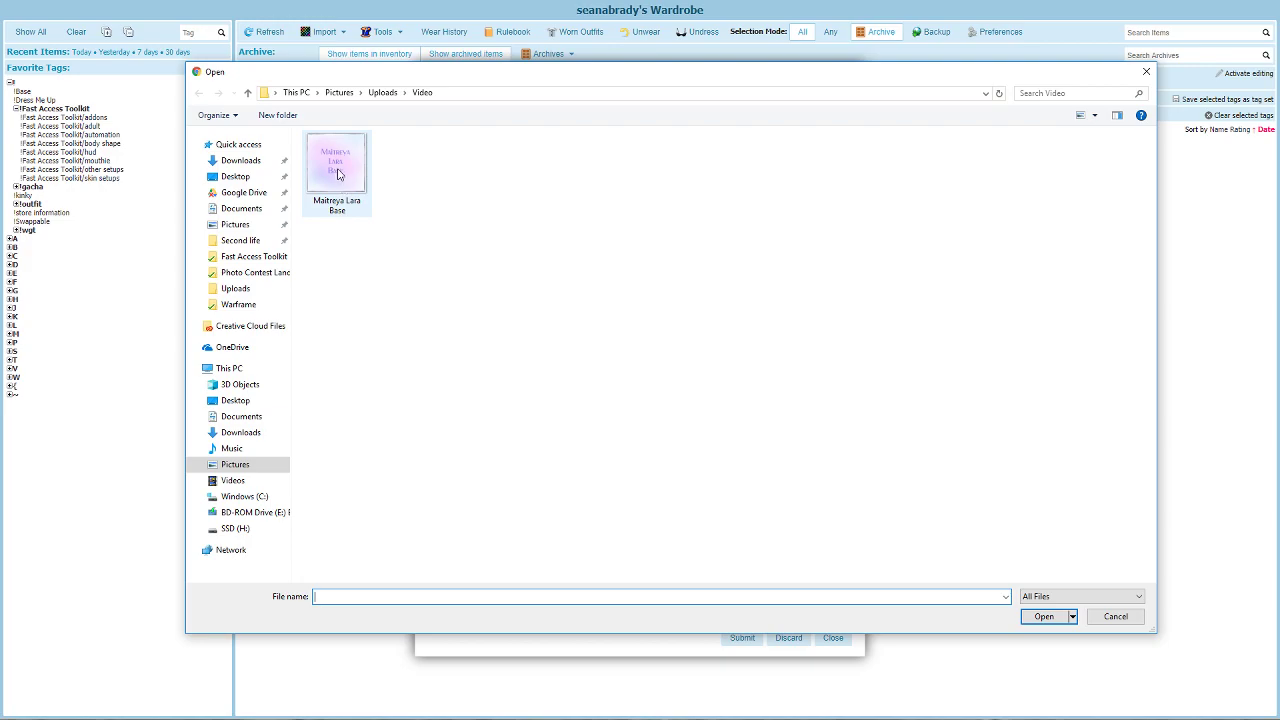
left_click(339, 173)
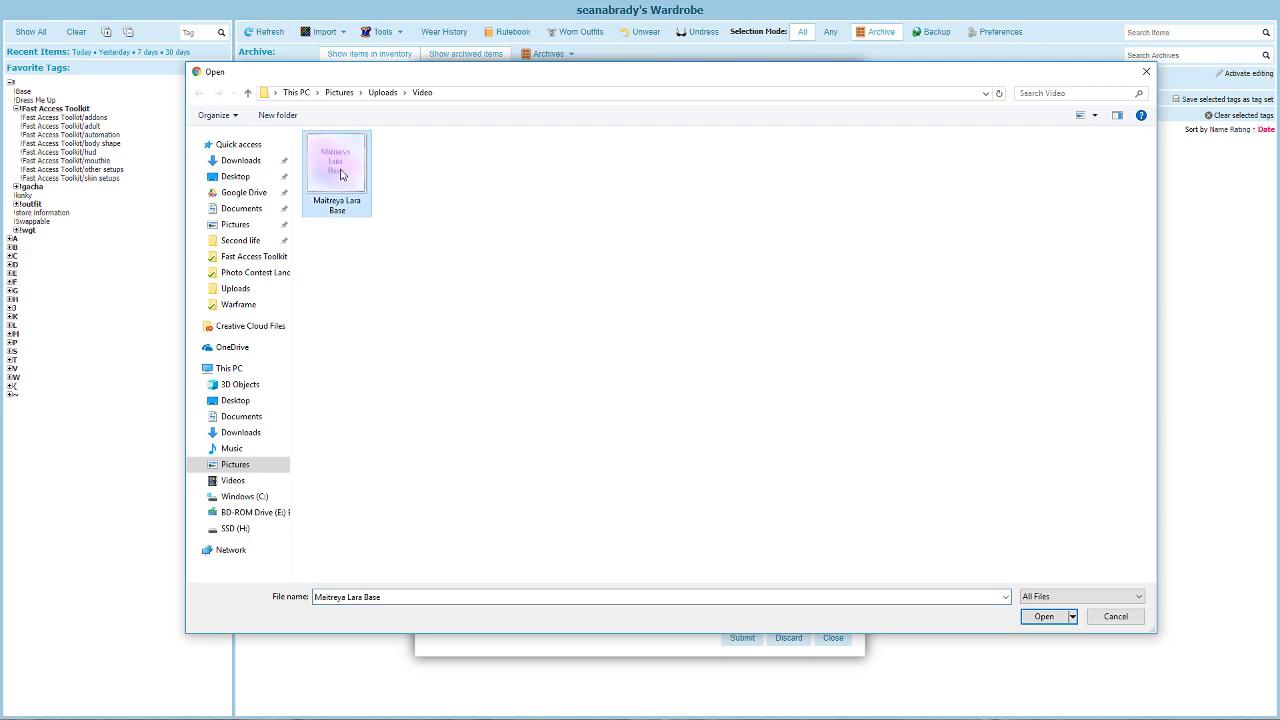
left_click(1044, 616)
- Replace the uploaded item's title with Test Base Outfit, matching the inventory folder name
left_click(673, 269)
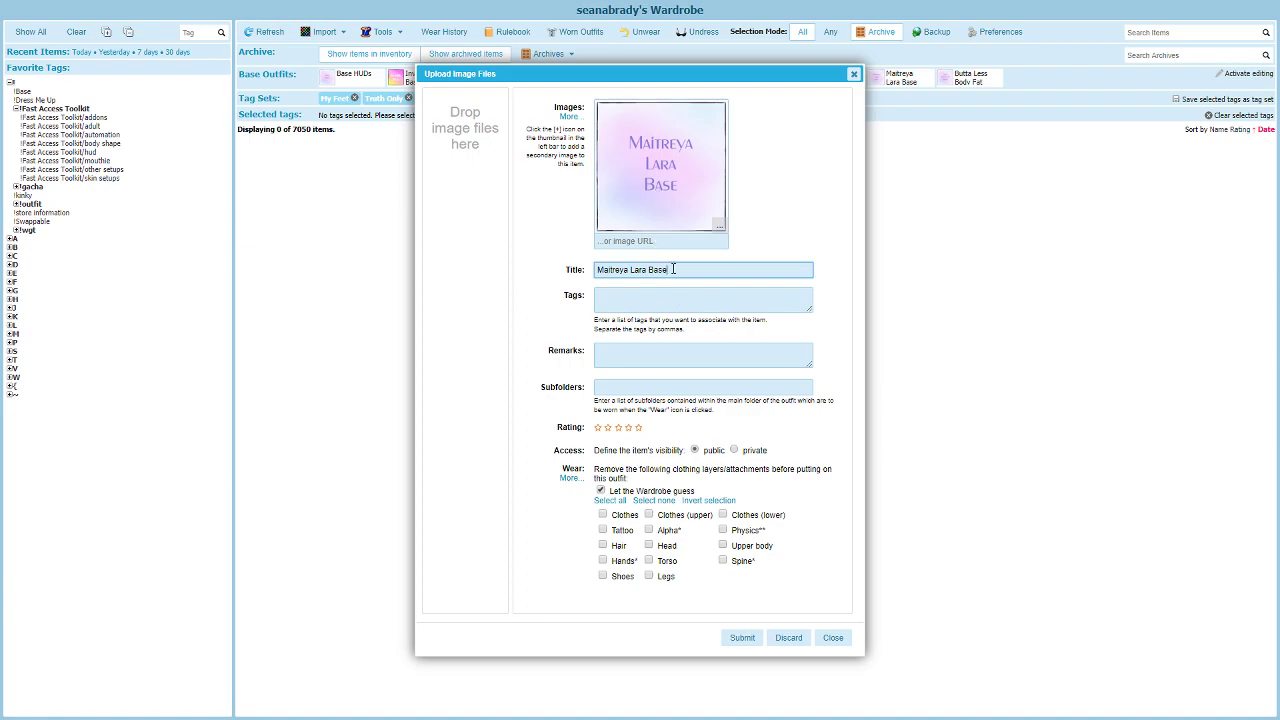
left_click_drag(673, 269, 486, 271)
type("Test Base Outfit")
- Tag the Test Base Outfit item with the existing !Base tag
left_click(658, 296)
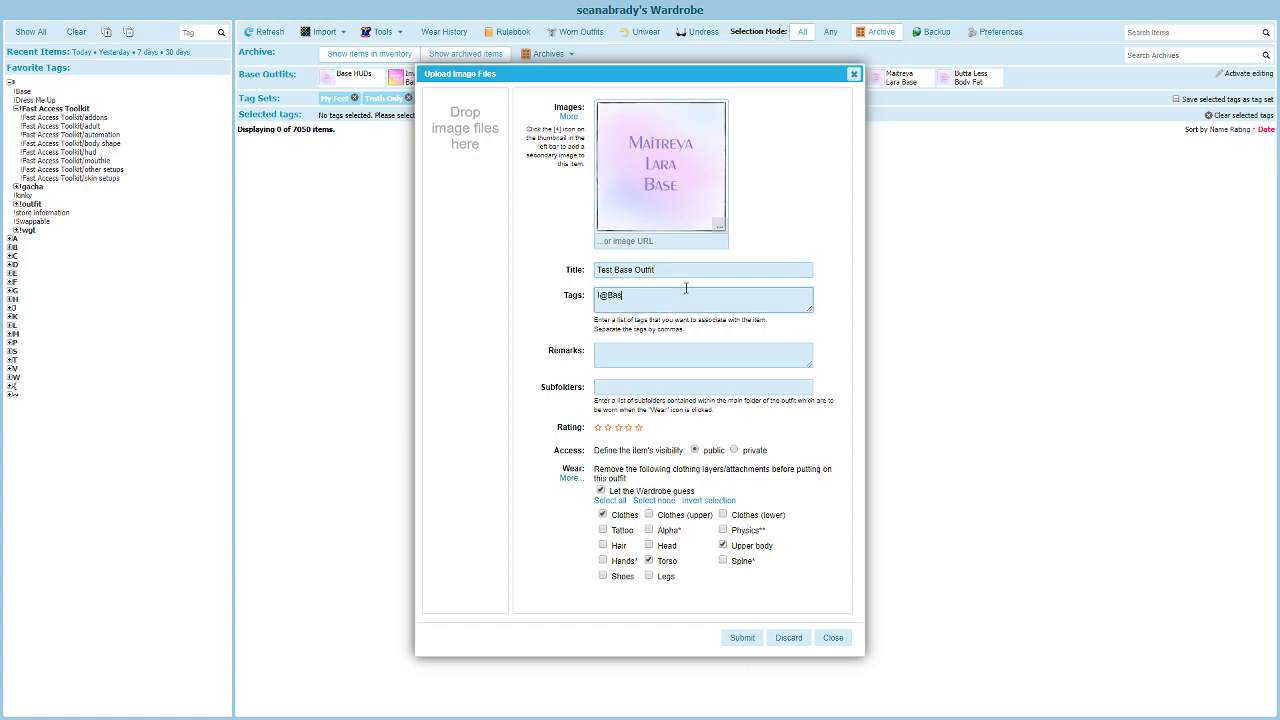
type("!@Bas")
key("BackSpace")
key("BackSpace")
key("BackSpace")
key("BackSpace")
key("BackSpace")
type("!B")
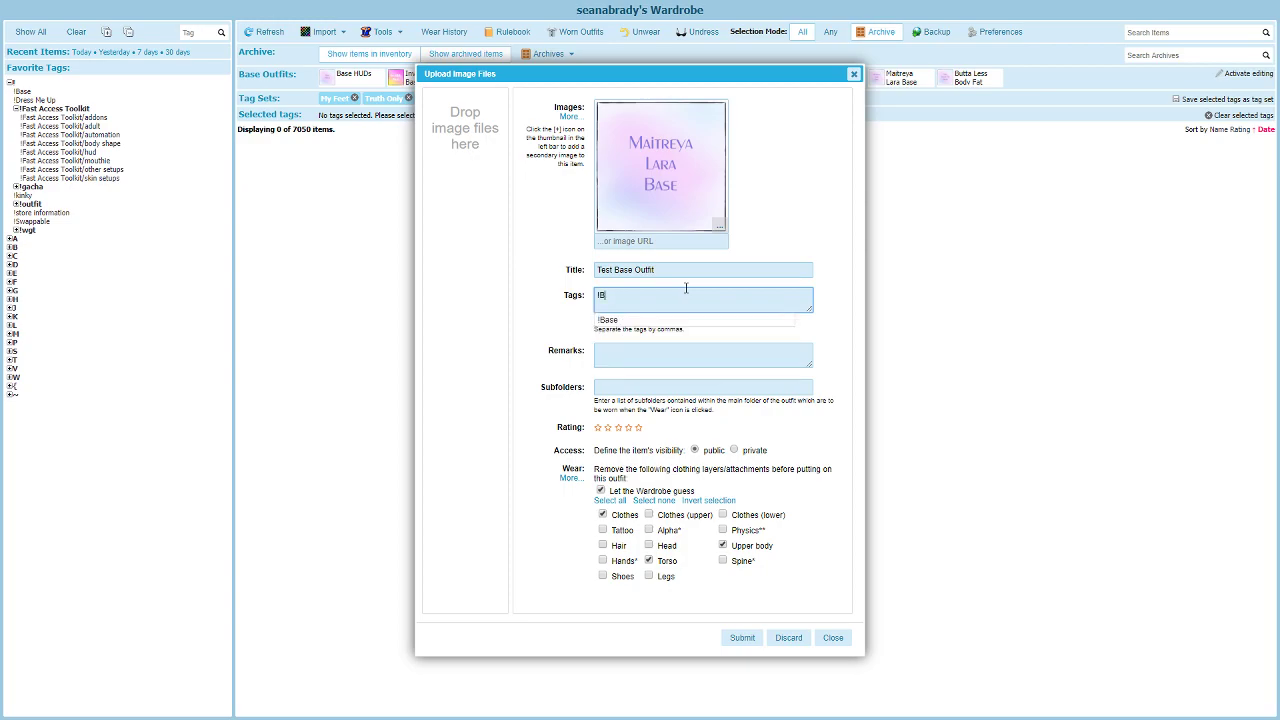
left_click(608, 320)
left_click(614, 353)
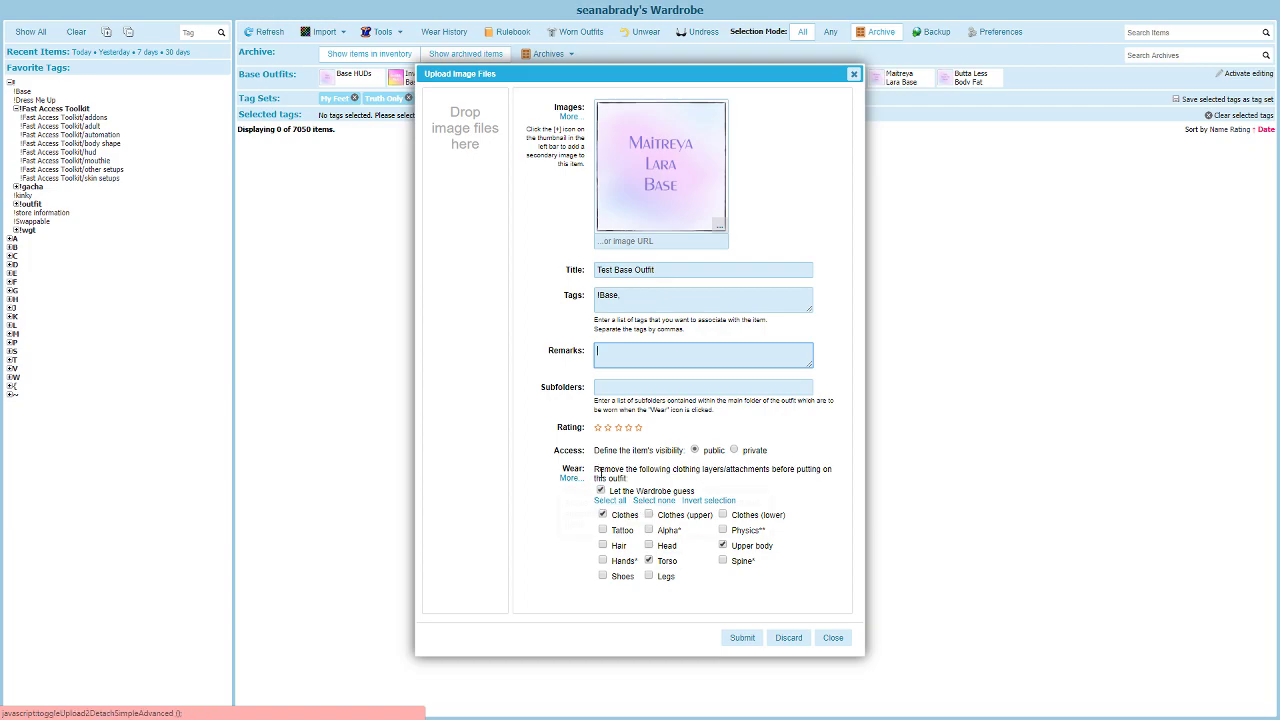
- Deselect all clothing layers and attachments set for removal, submit the Test Base Outfit upload and close its dialog
left_click(654, 501)
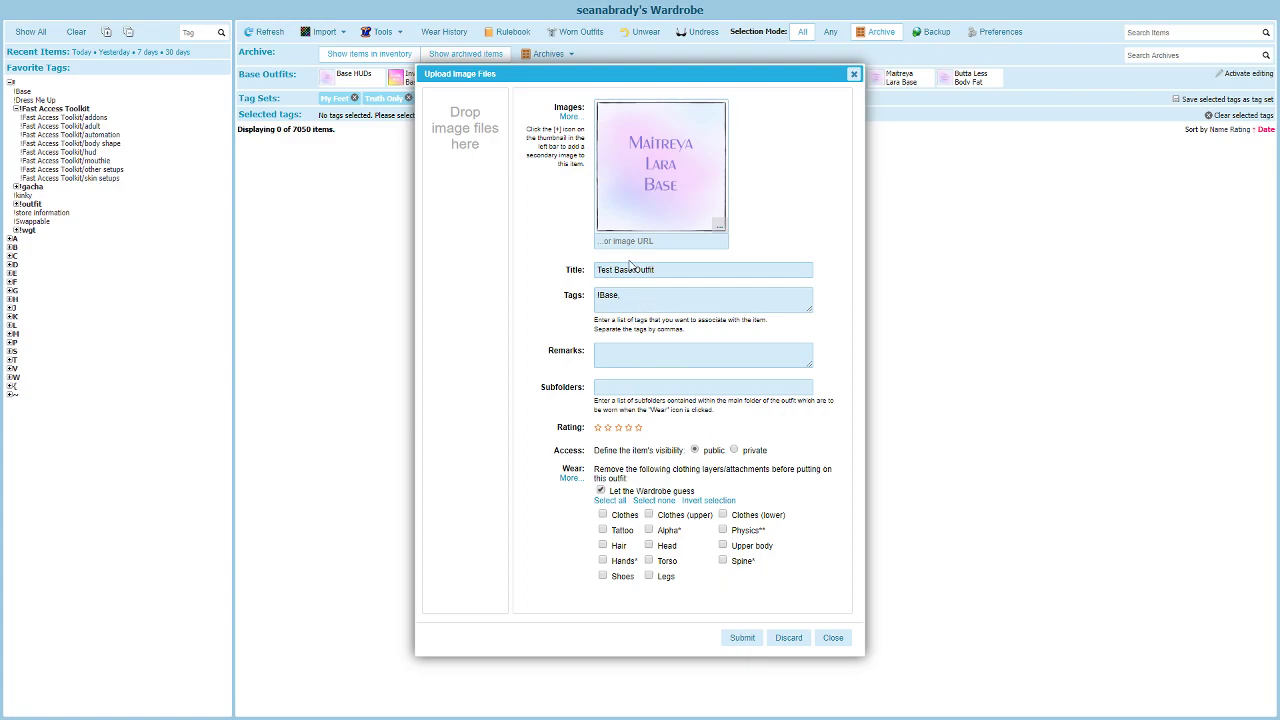
left_click(750, 645)
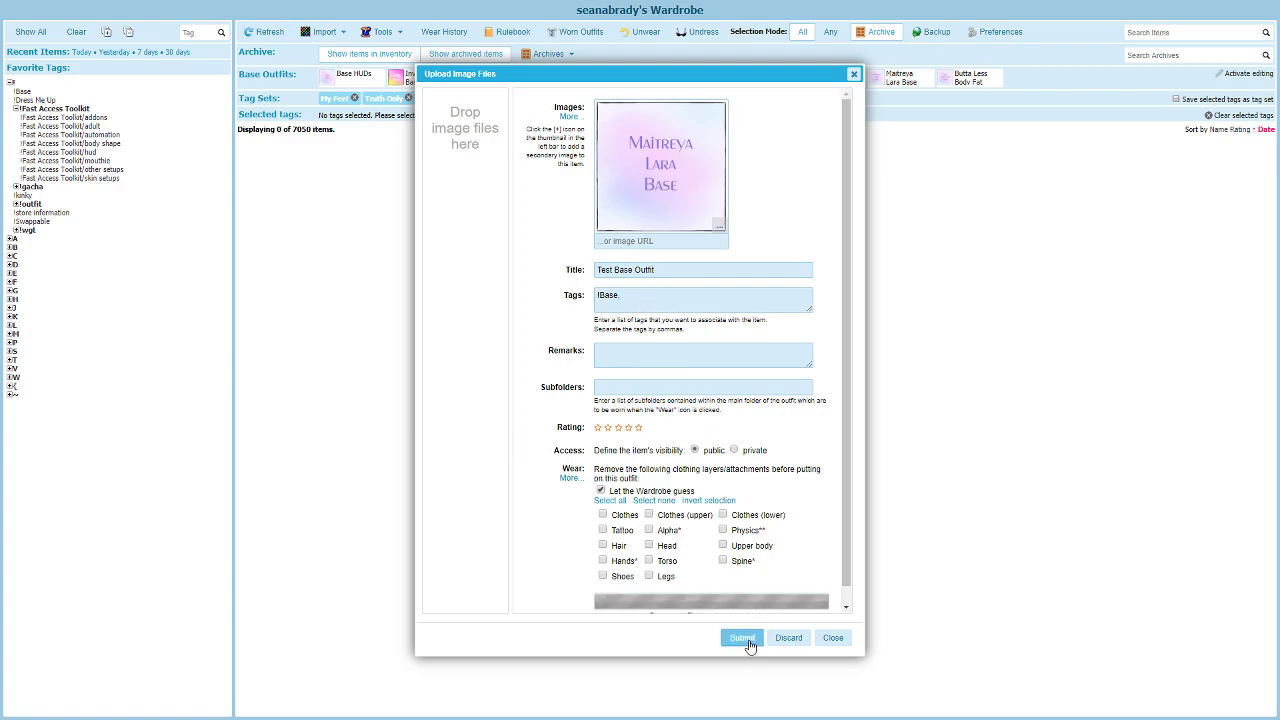
left_click(833, 637)
- Show the items added today and add Test Base Outfit to the end of the Base Outfits bar
left_click(84, 53)
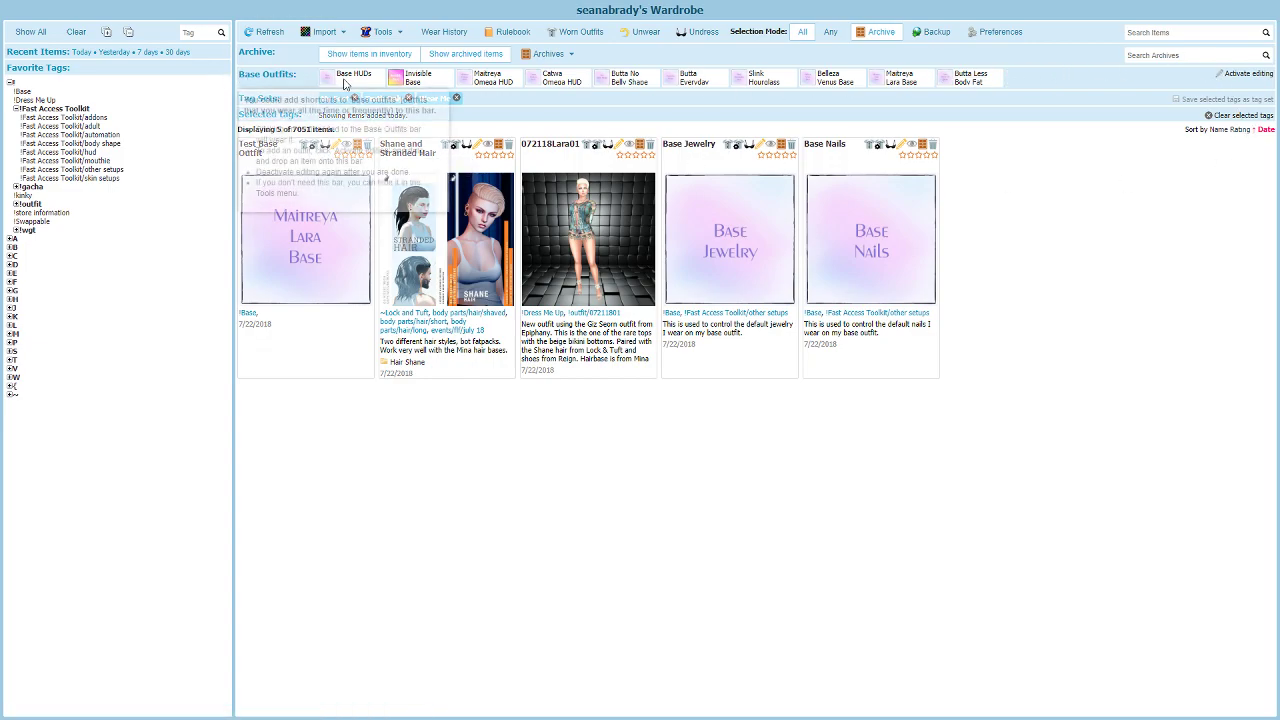
left_click(1231, 82)
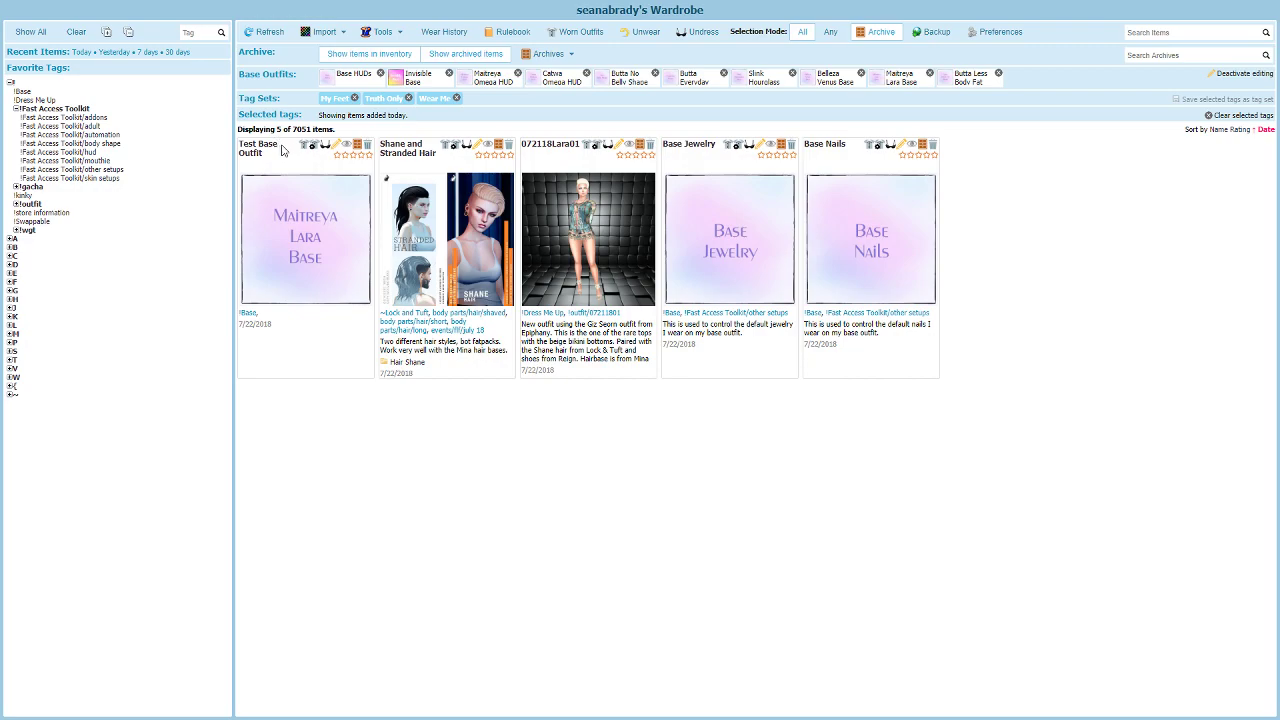
left_click_drag(283, 150, 1025, 78)
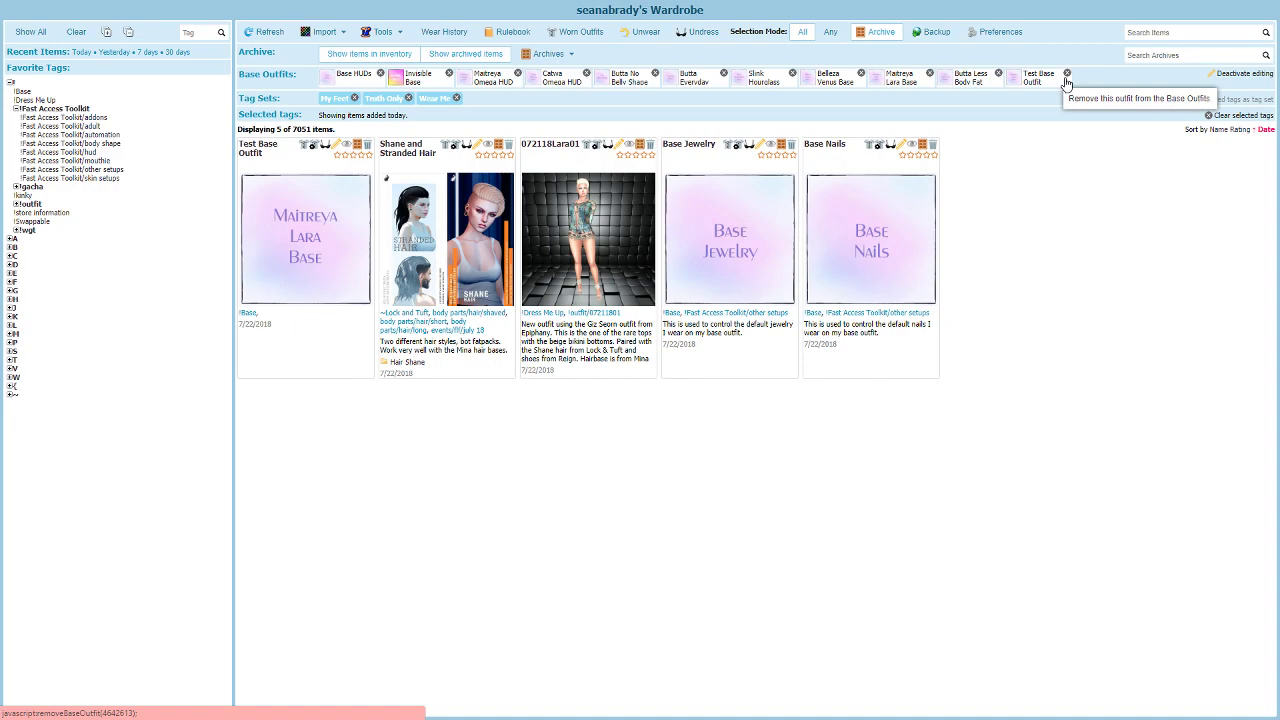
left_click(1240, 76)
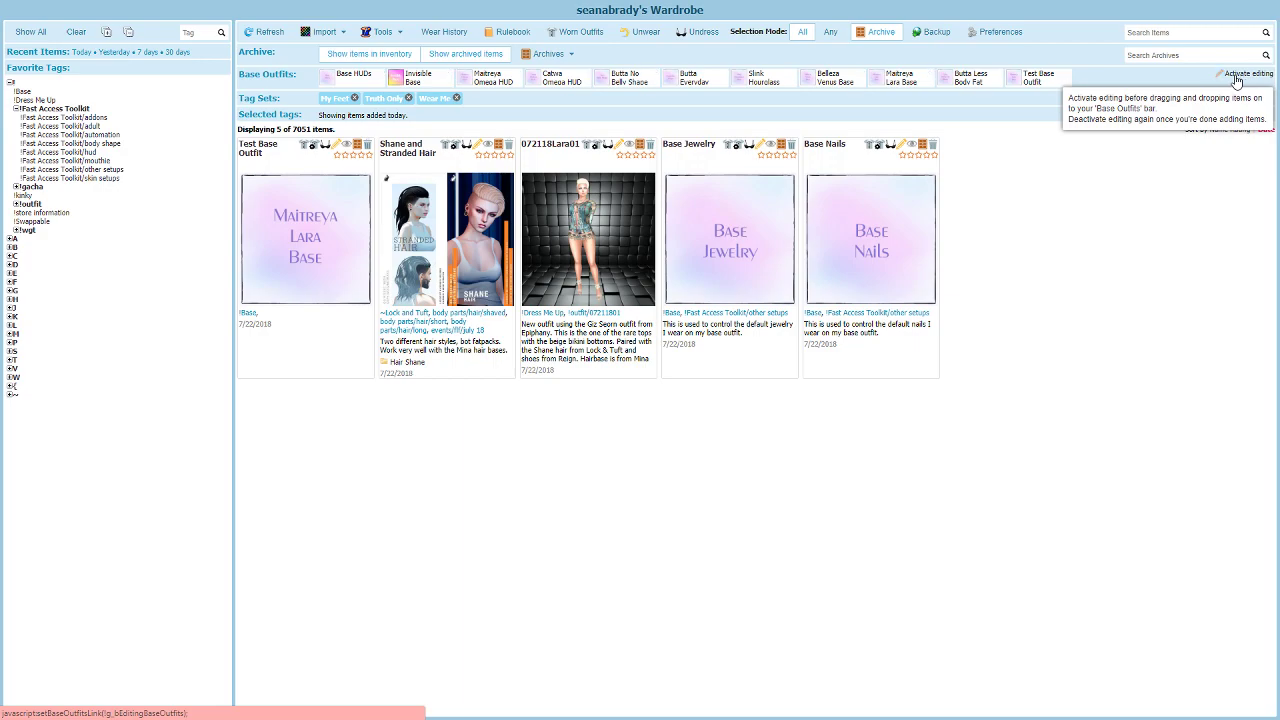
- In Test Base Outfit's dressing properties, mark all attachment points except bottom for removal using the detailed layer list
left_click(338, 147)
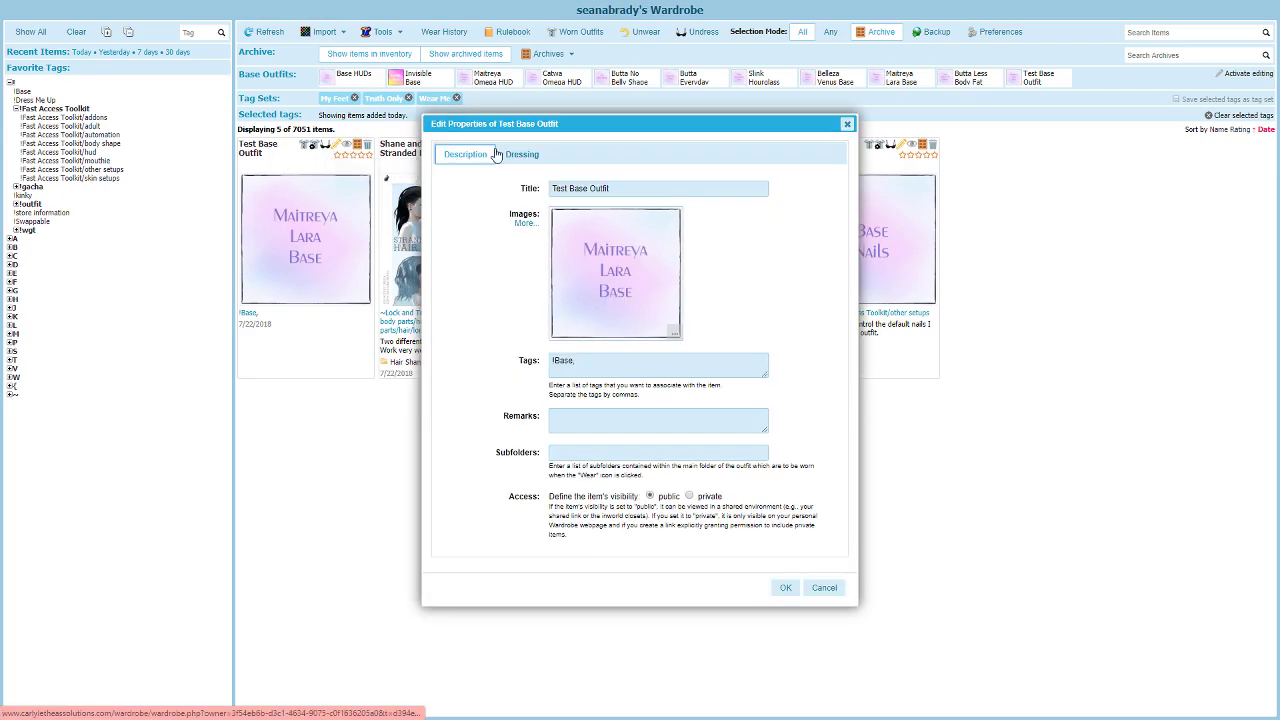
left_click(526, 160)
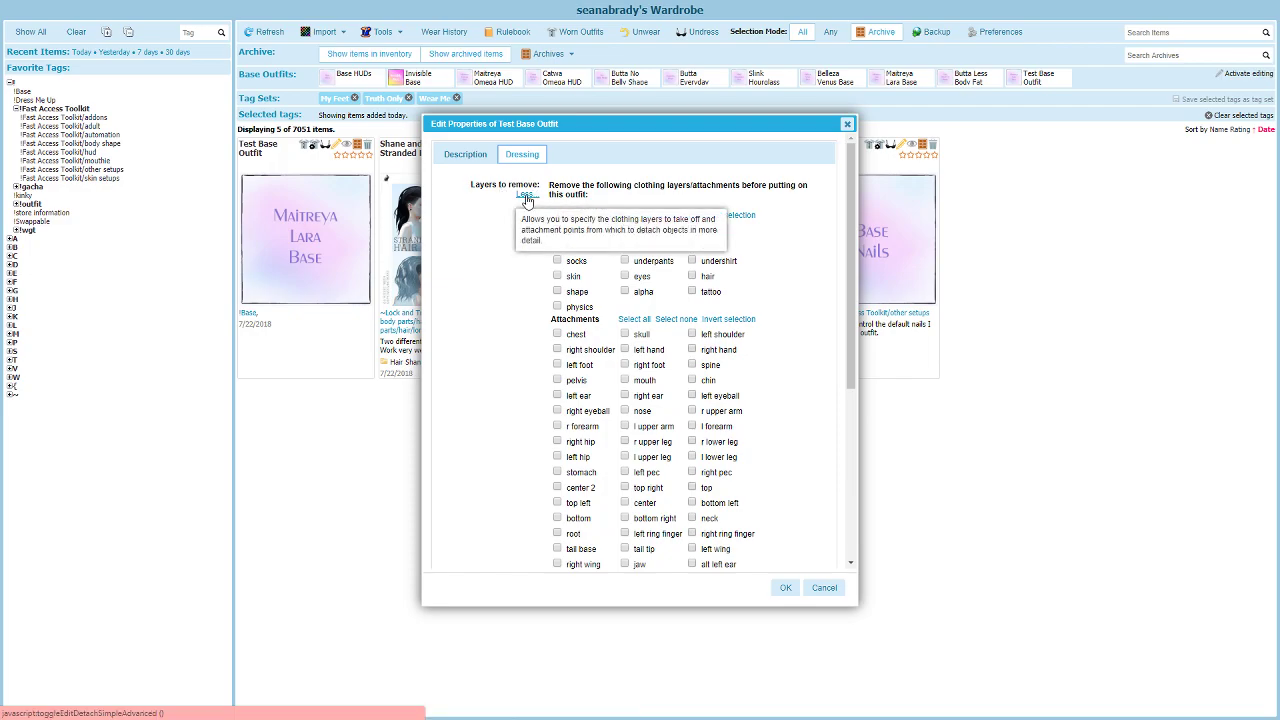
left_click(526, 196)
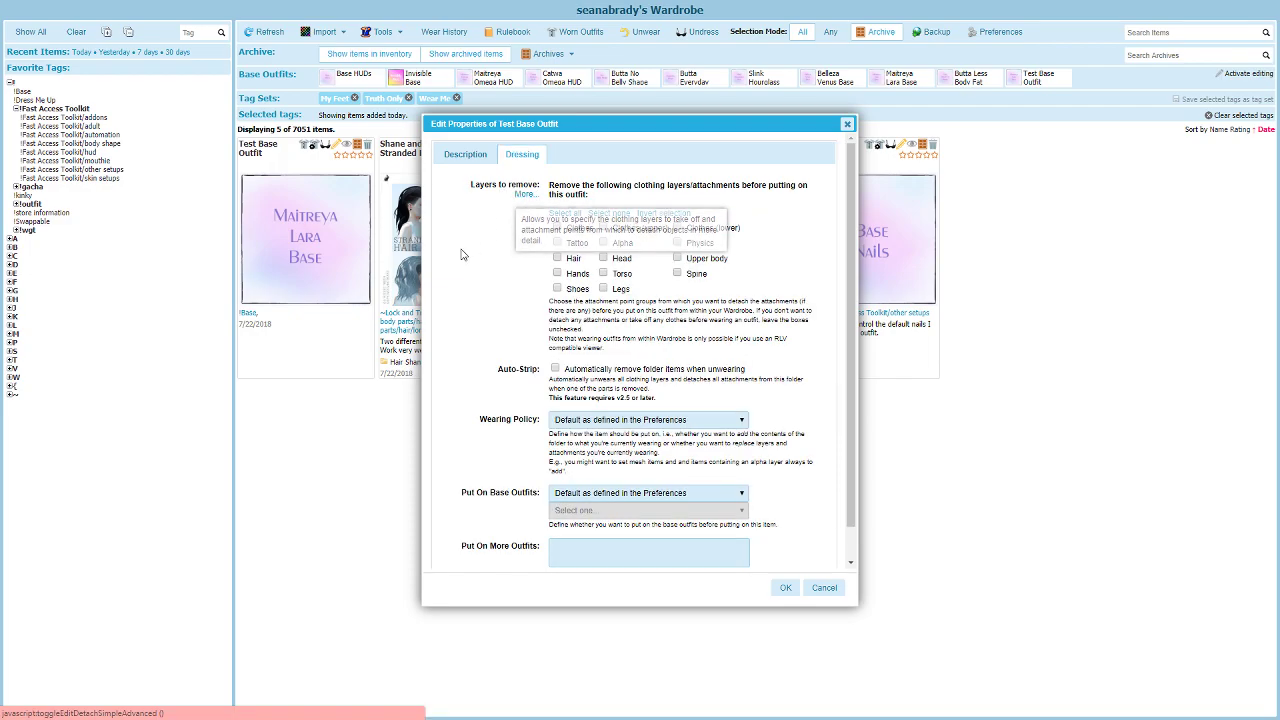
left_click(525, 196)
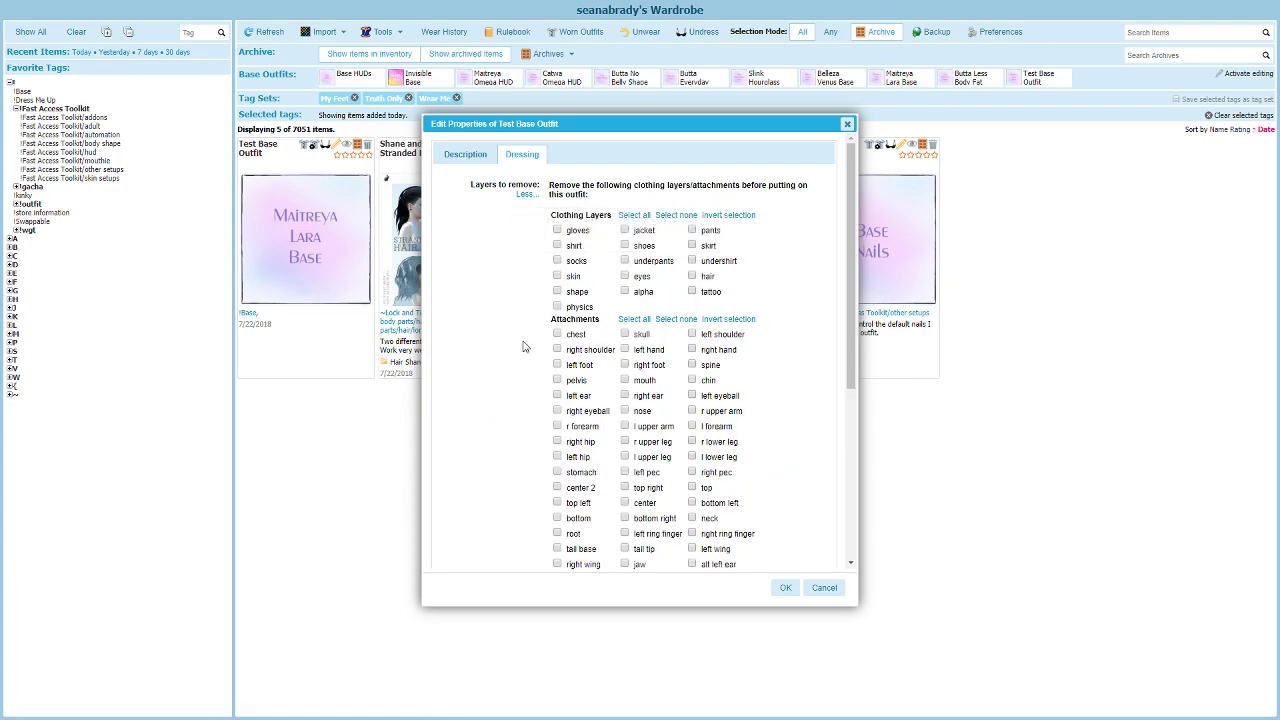
scroll(773, 480, "down", 2)
scroll(774, 457, "up", 2)
left_click(633, 319)
left_click_drag(858, 371, 864, 538)
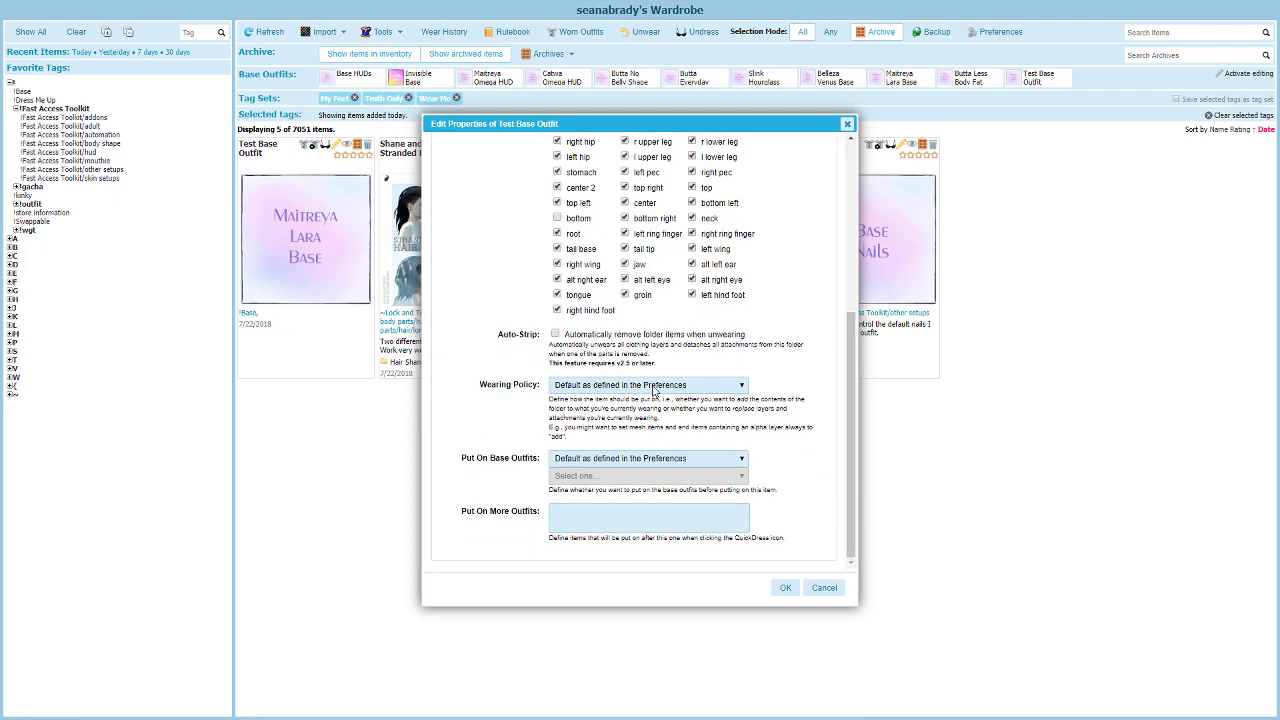
- Keep the wearing policy at the default defined in the Preferences and save the Test Base Outfit properties
left_click(655, 386)
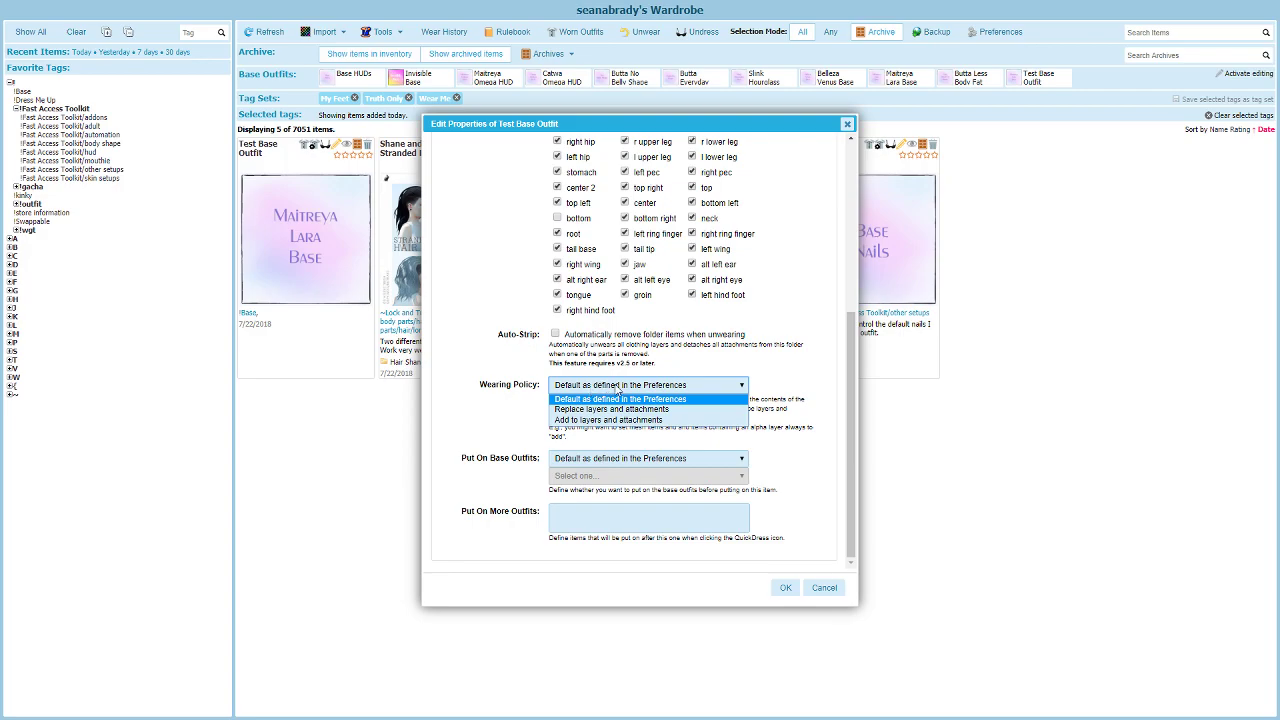
left_click(619, 390)
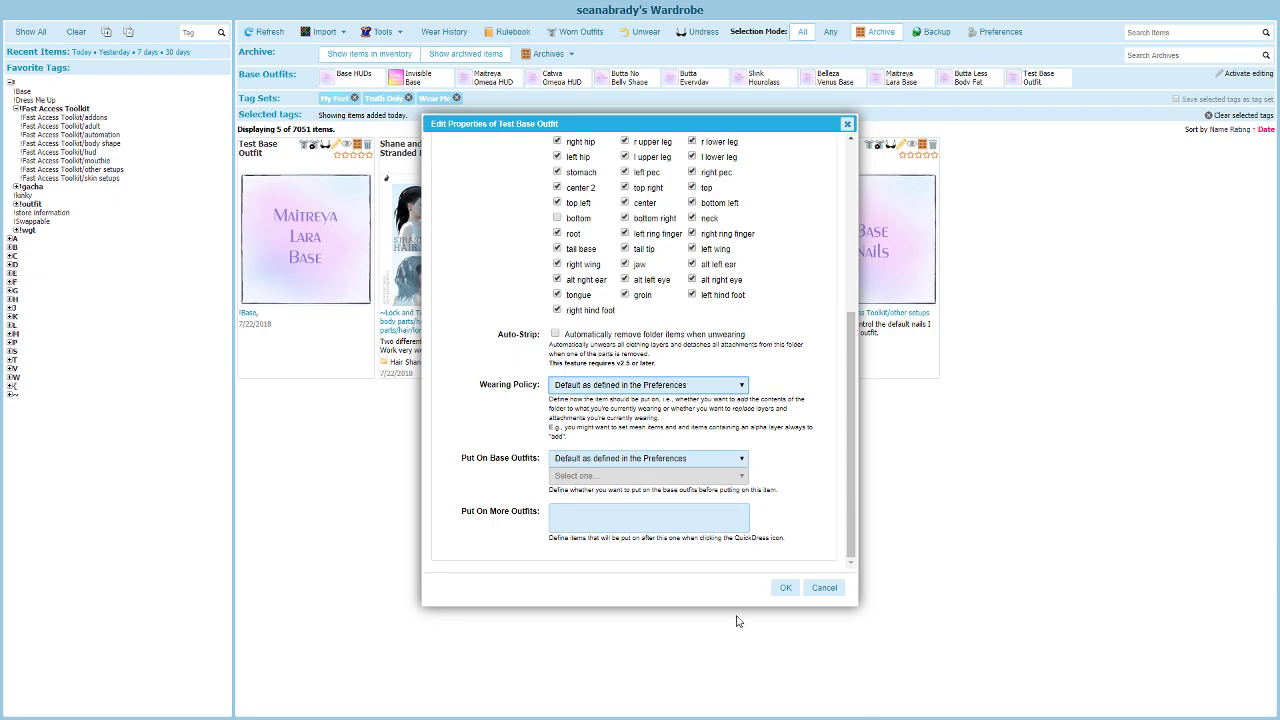
left_click(785, 589)
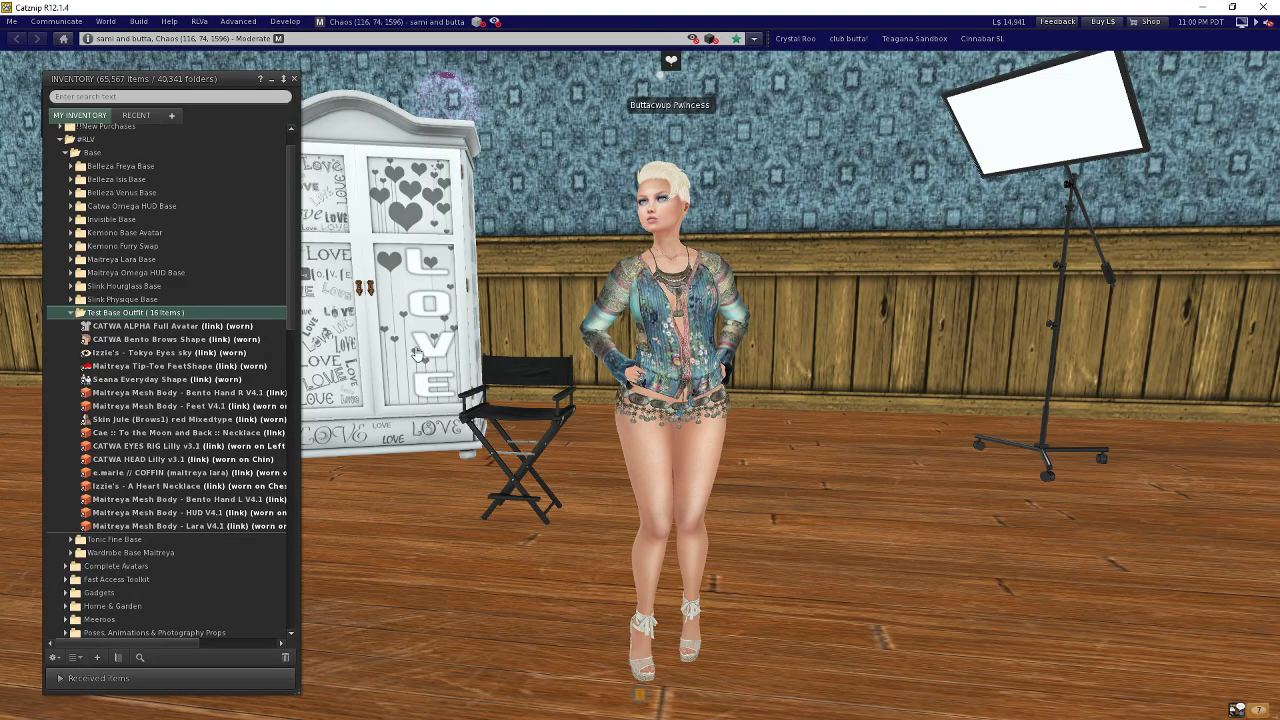
- In the Catznip viewer, minimize the inventory and toggle the upper and lower underwear layers in the Maitreya mesh body HUD
left_click(283, 79)
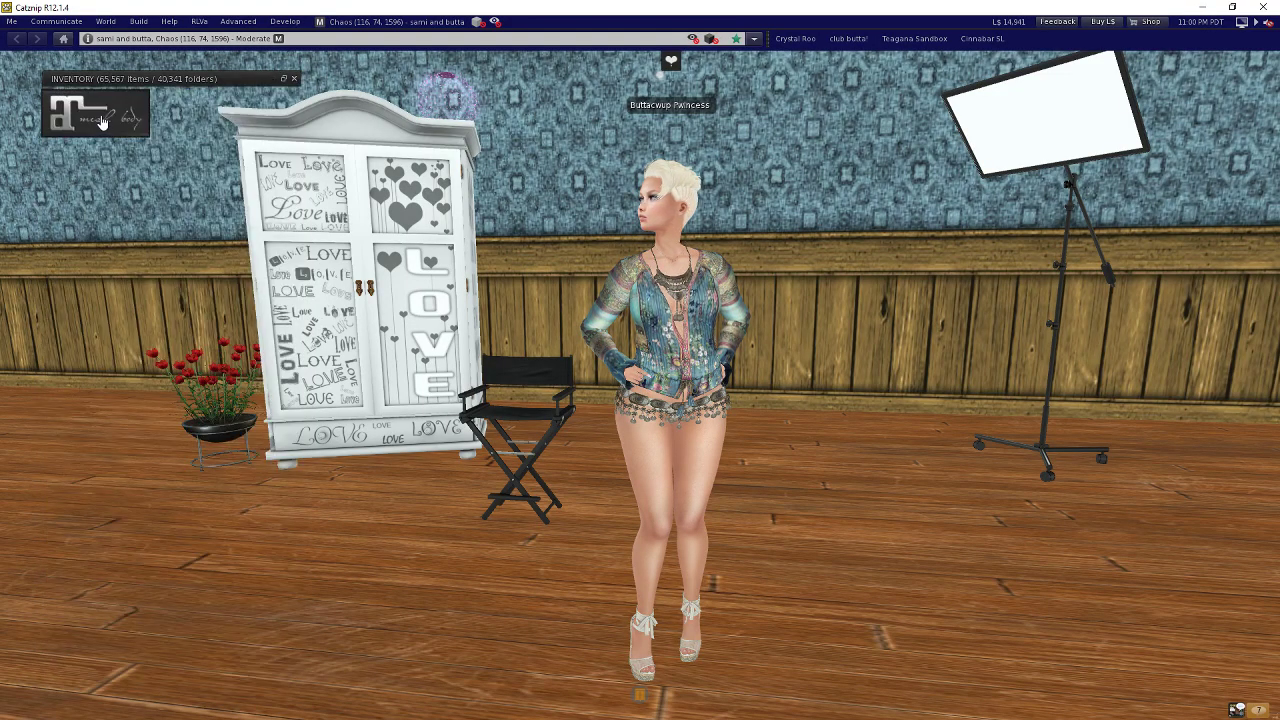
left_click(103, 124)
left_click(265, 150)
left_click(238, 212)
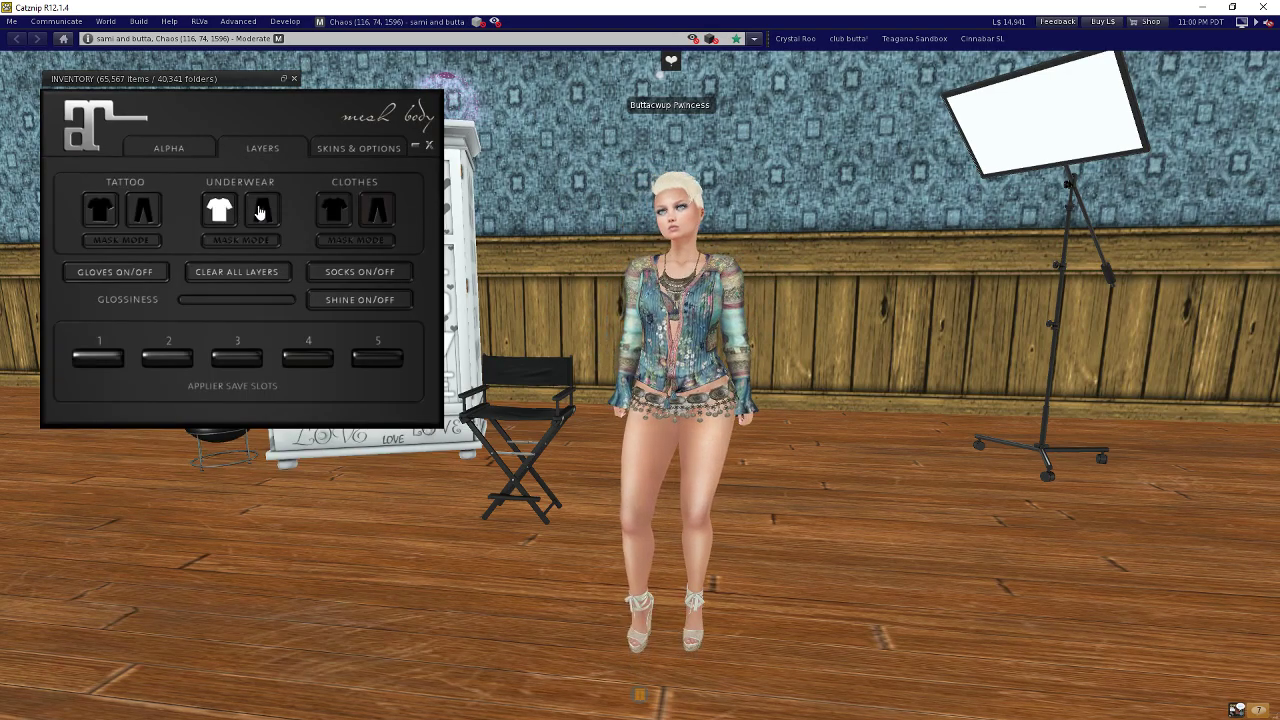
left_click(262, 210)
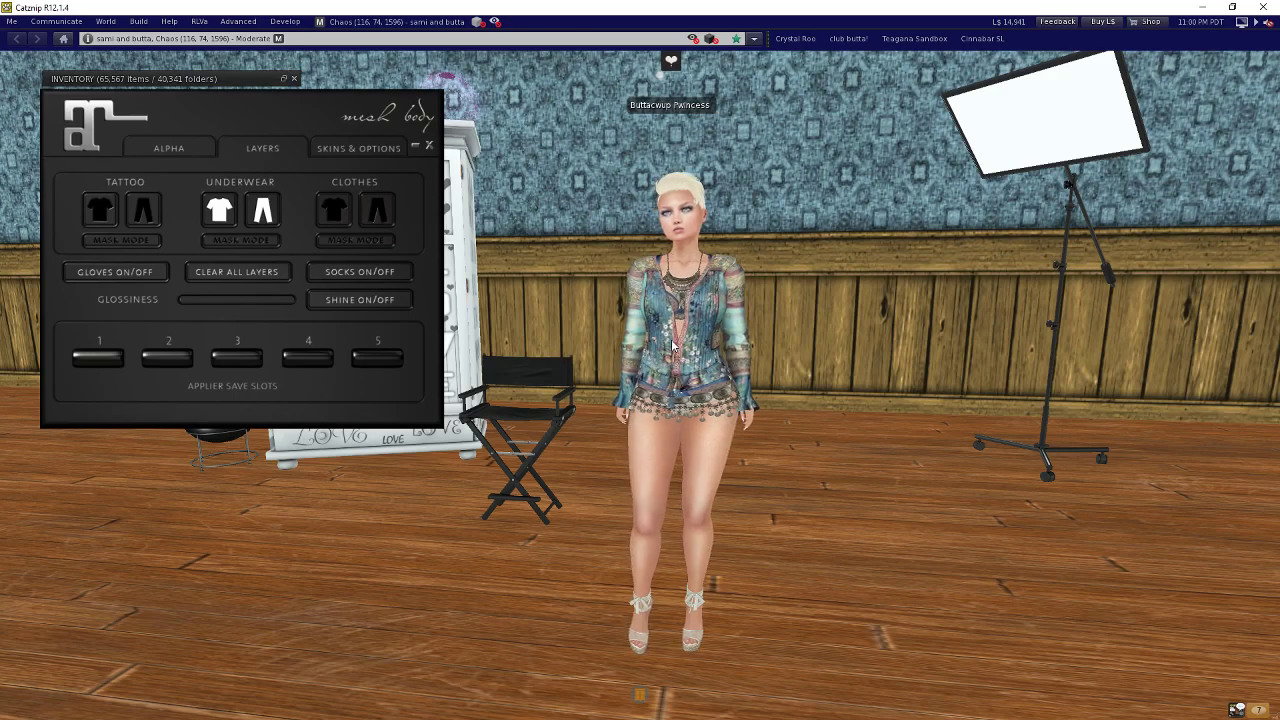
left_click(416, 146)
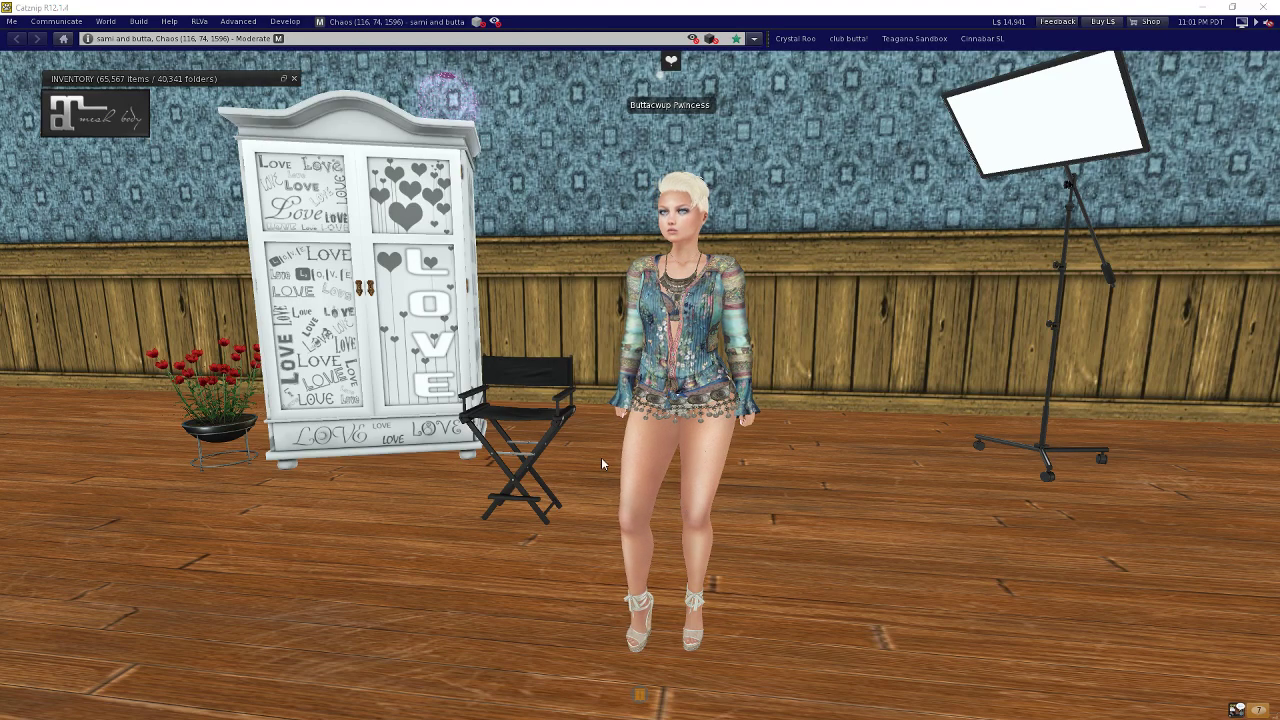
- Switch back to the Wardrobe web page and put on Test Base Outfit directly, without using the subfolder options
key("alt+Tab")
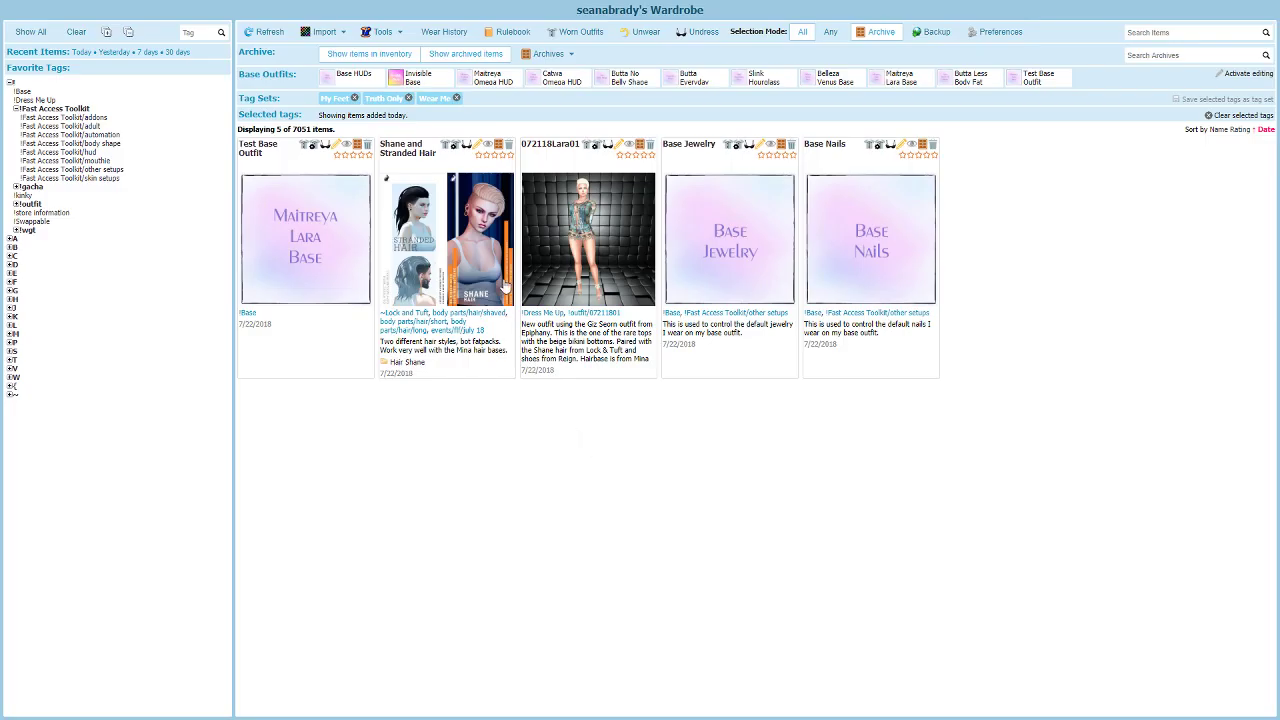
left_click(312, 147)
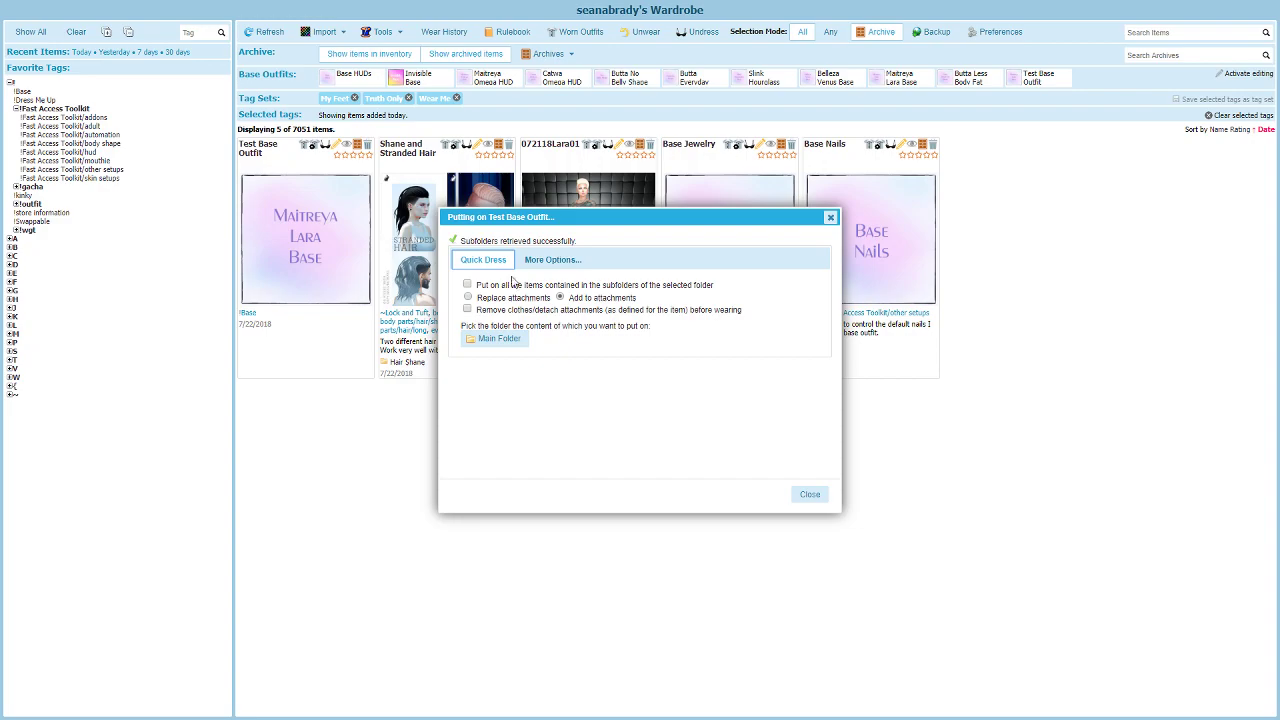
left_click(808, 492)
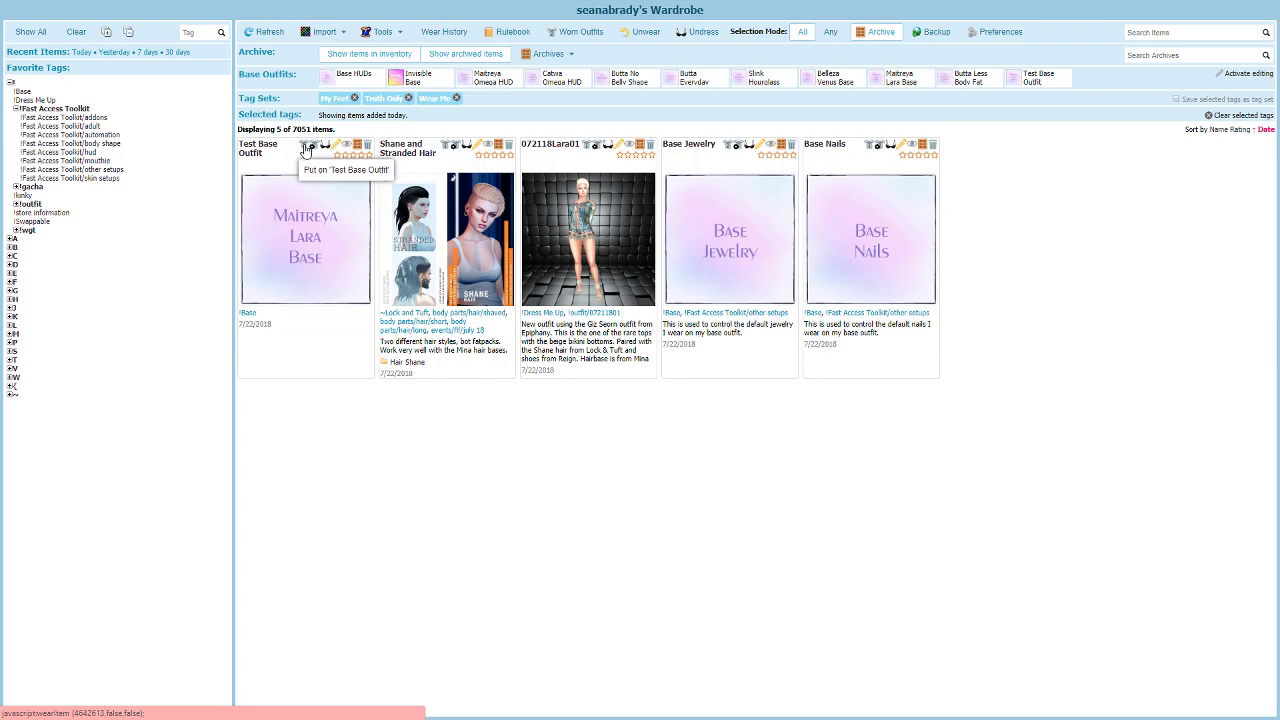
left_click(306, 148)
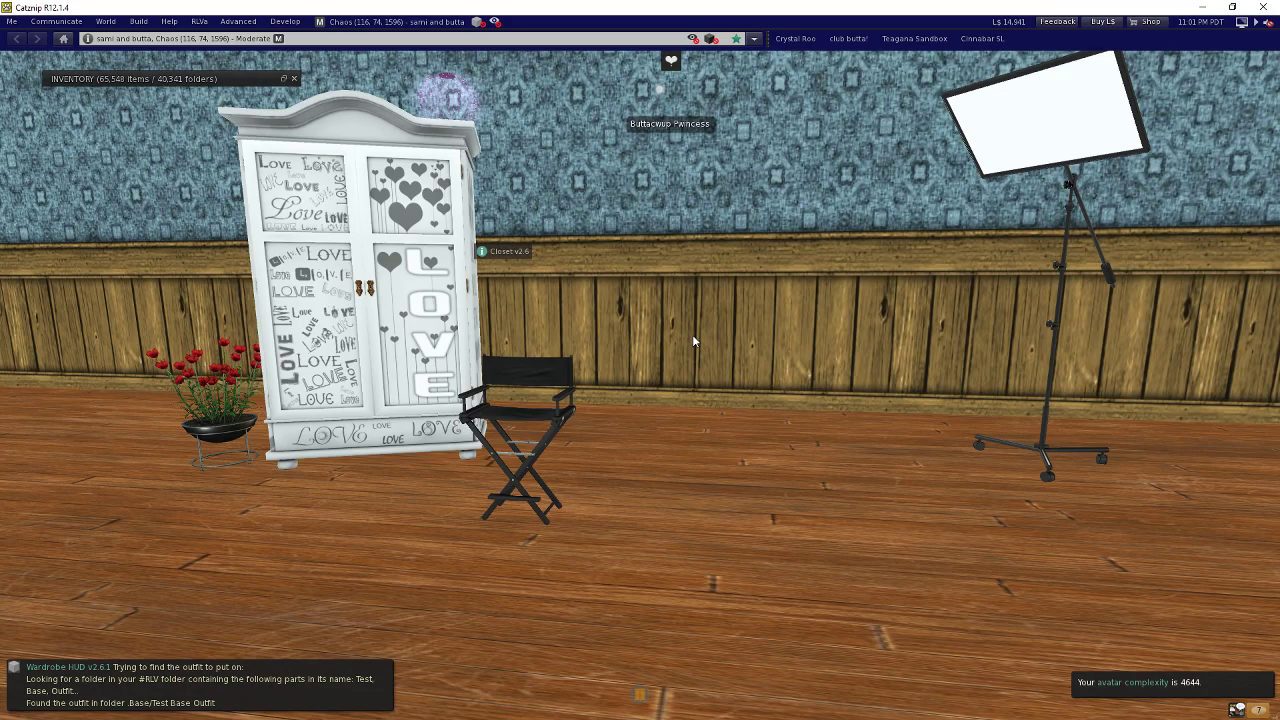